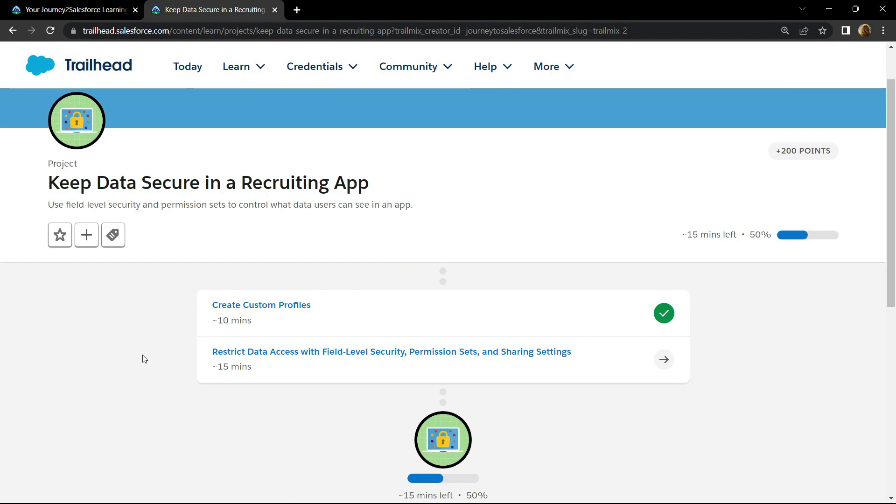
Open the project unit "Restrict Data Access with Field-Level Security, Permission Sets, and Sharing Settings" in a new browser tab
right_click(221, 360)
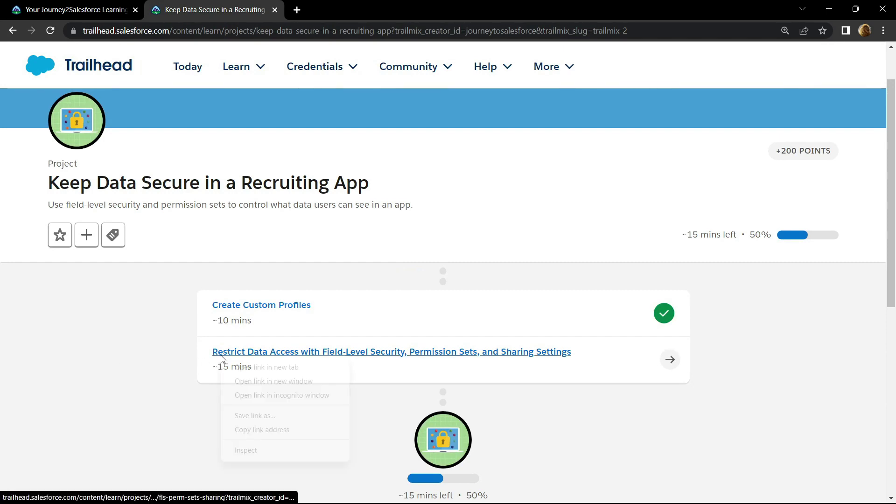
click(266, 368)
click(346, 5)
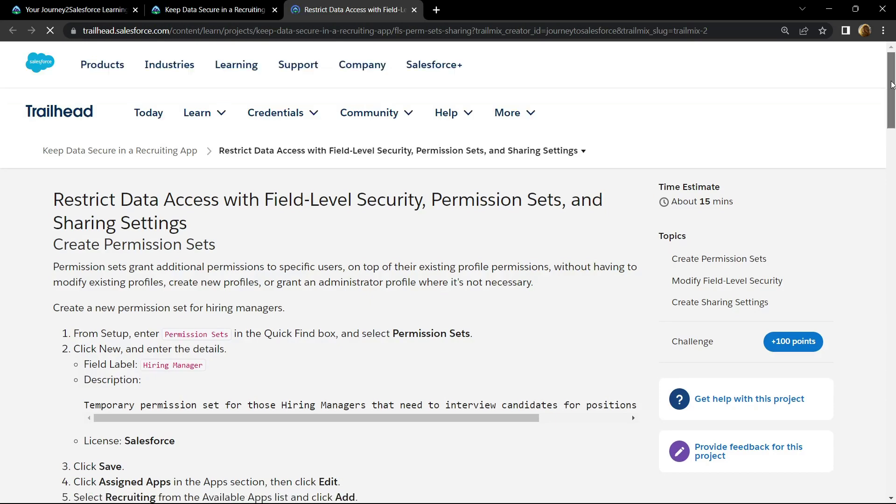
Launch the hands-on org from the unit's Verify Step section and open the org's Setup
click(893, 426)
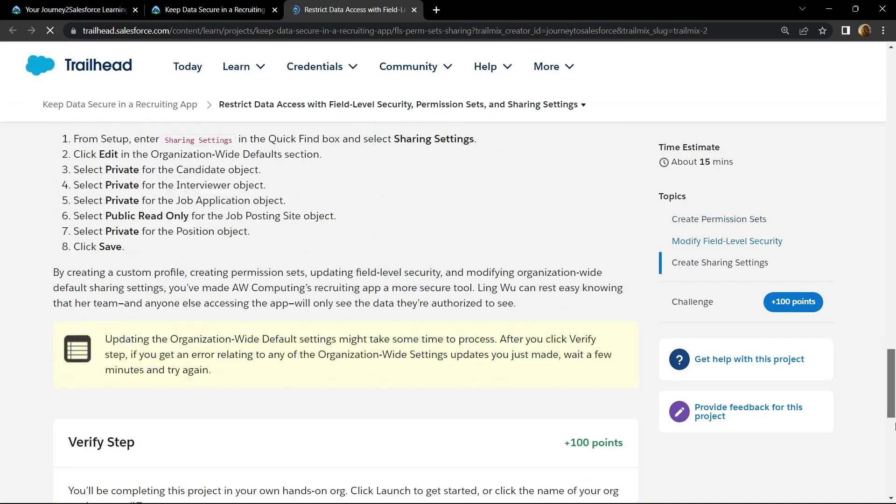
click(894, 425)
click(589, 413)
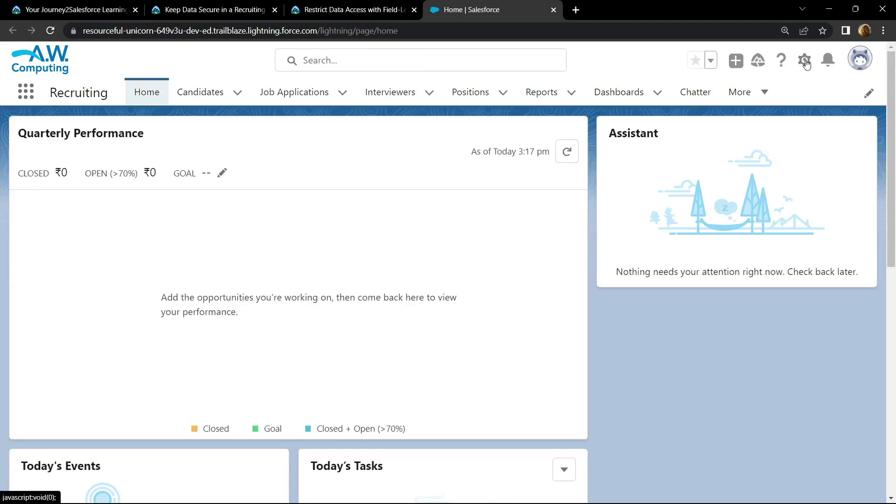
click(805, 61)
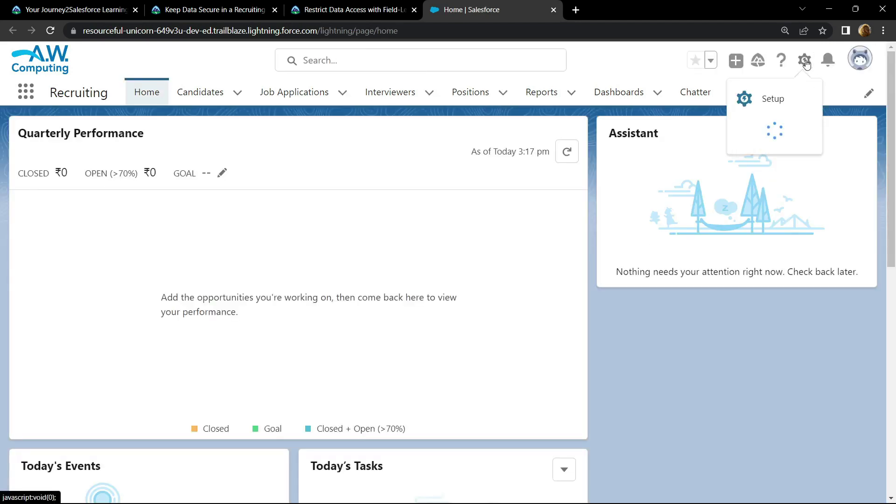
click(764, 102)
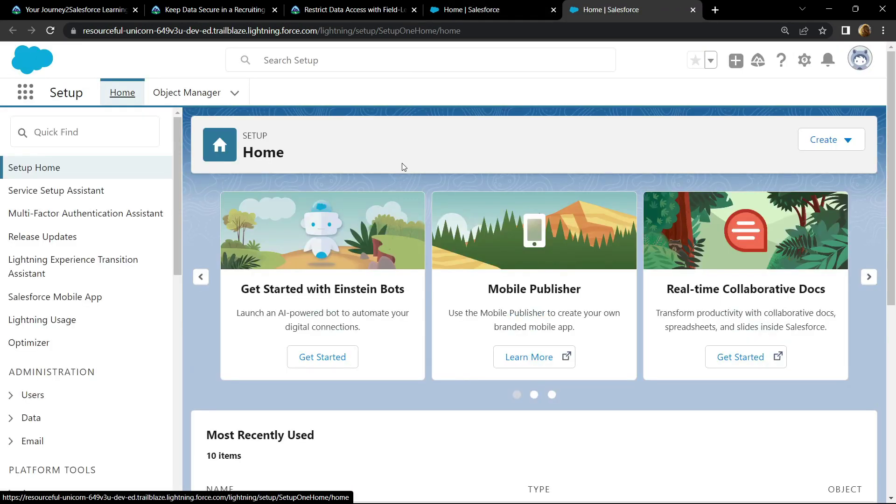
Copy "Permission Sets" from the Trailhead instructions, search Setup for it and open the Permission Sets page
click(344, 6)
scroll(87, 359, up, 20)
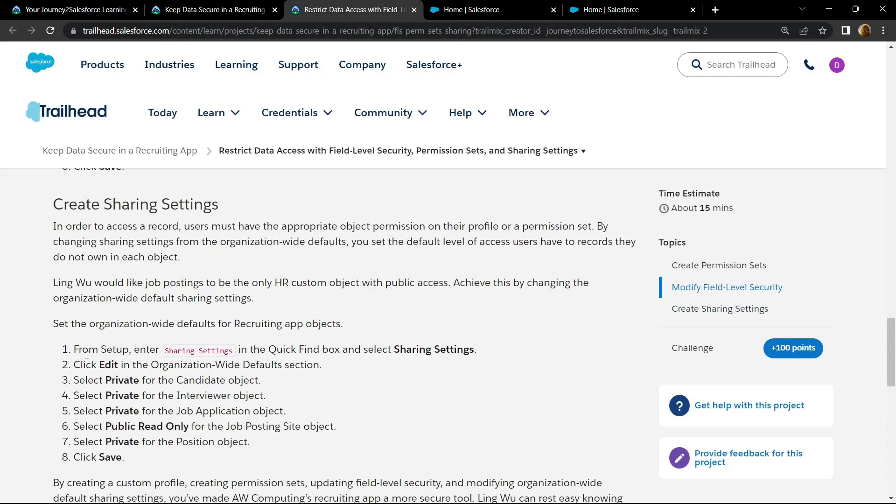
scroll(86, 358, up, 20)
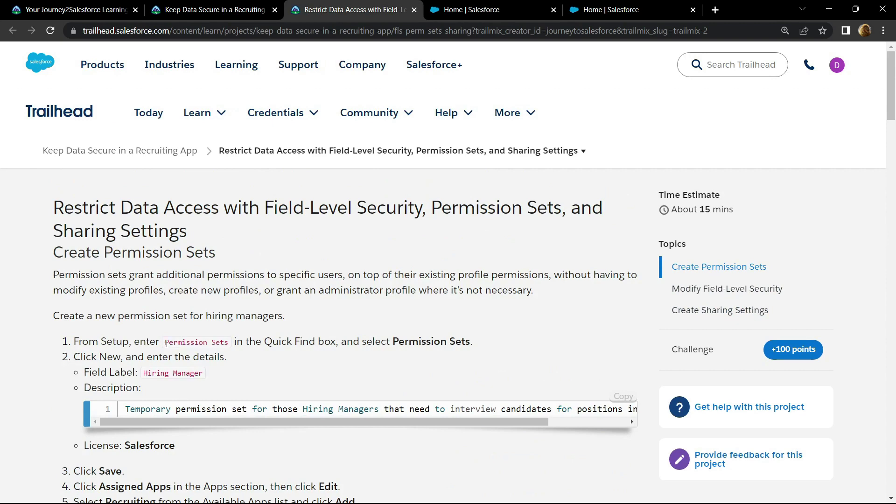
drag(166, 343, 225, 342)
right_click(220, 344)
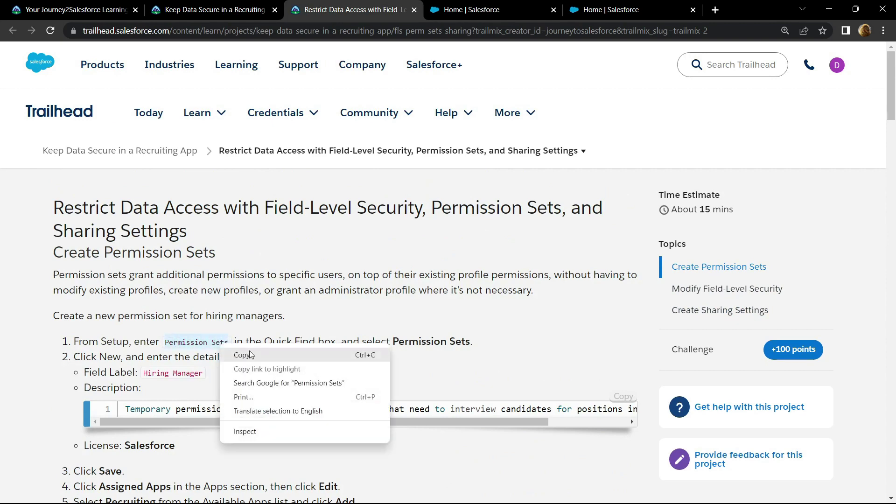
click(236, 351)
click(612, 9)
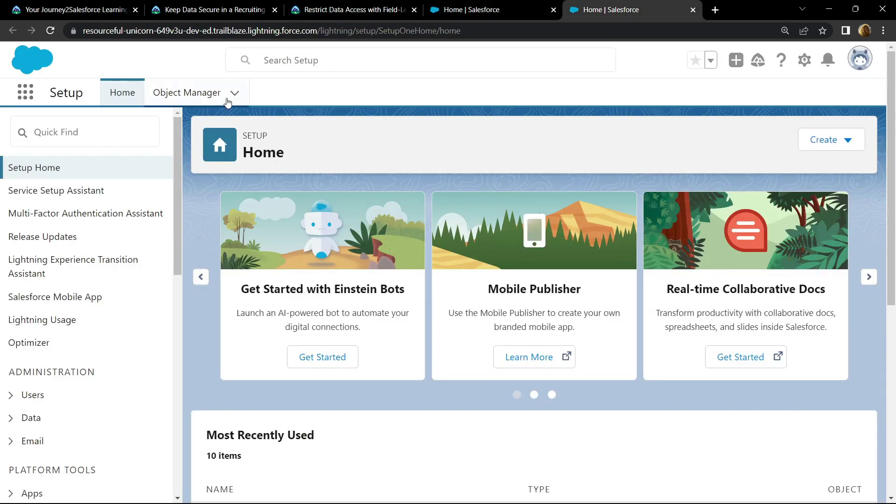
click(101, 134)
key(ctrl+v)
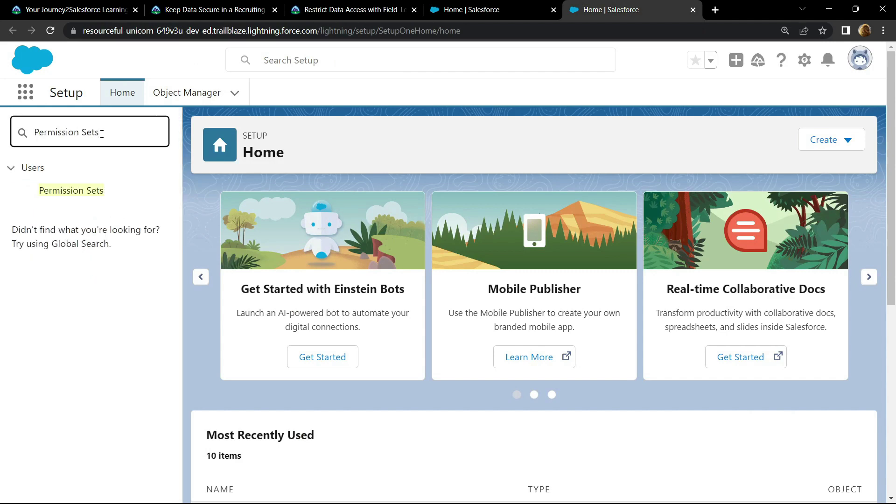
click(78, 191)
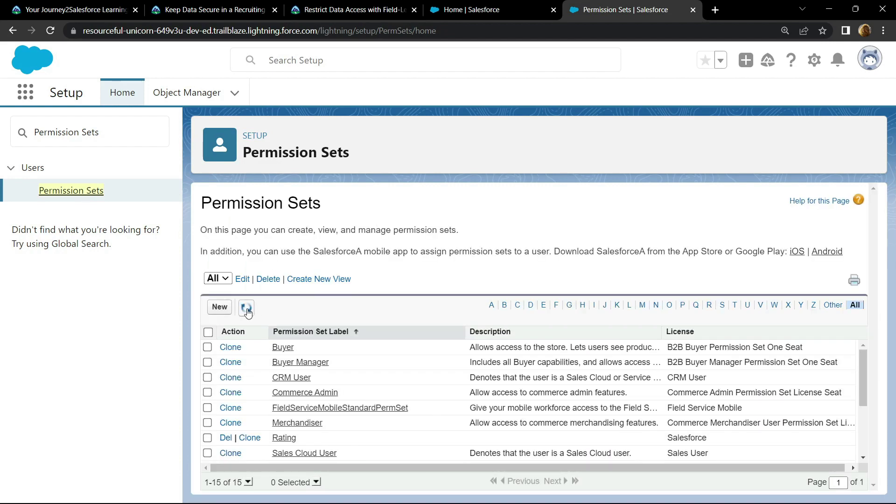
Start a new permission set and enter the label "Hiring Manager" copied from the Trailhead instructions
click(225, 308)
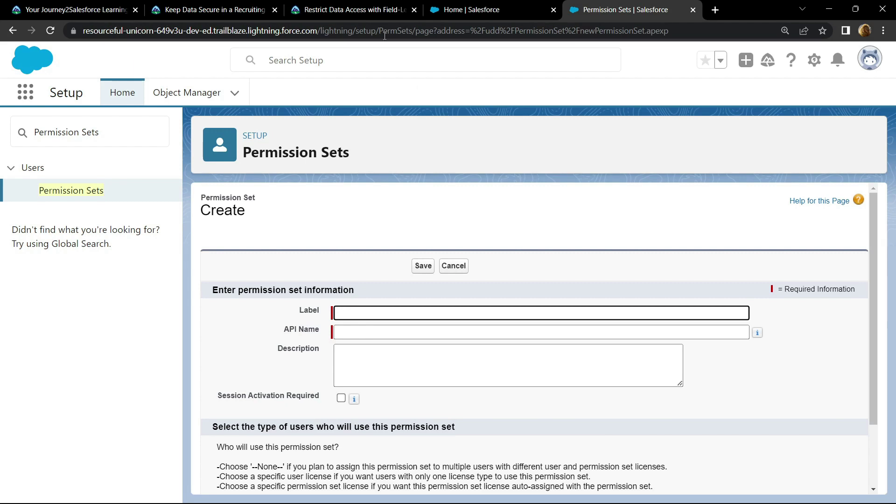
click(353, 9)
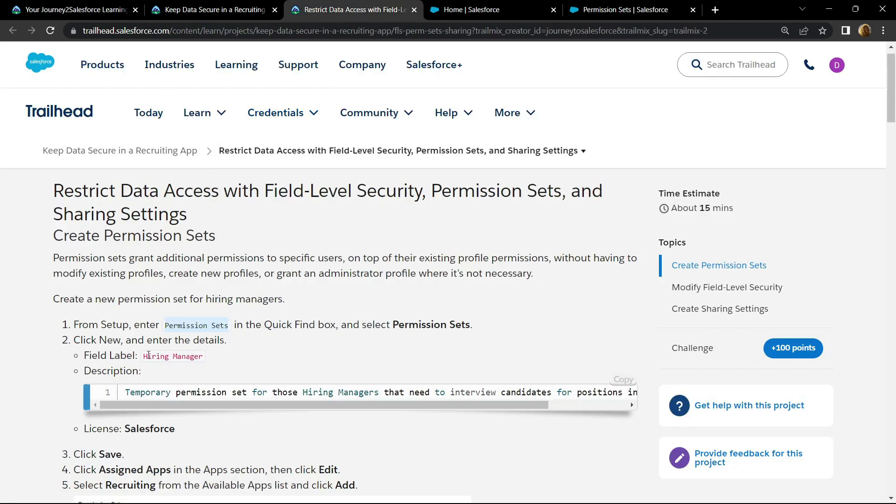
drag(143, 360, 210, 361)
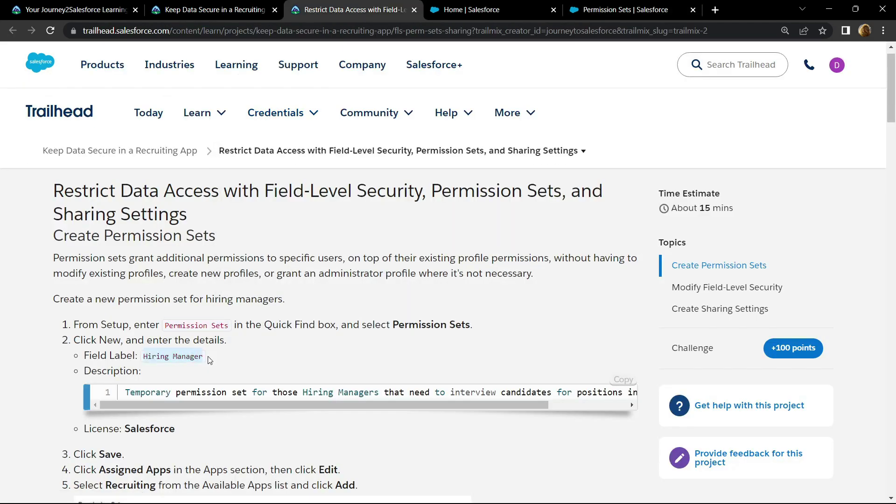
click(626, 9)
key(ctrl+v)
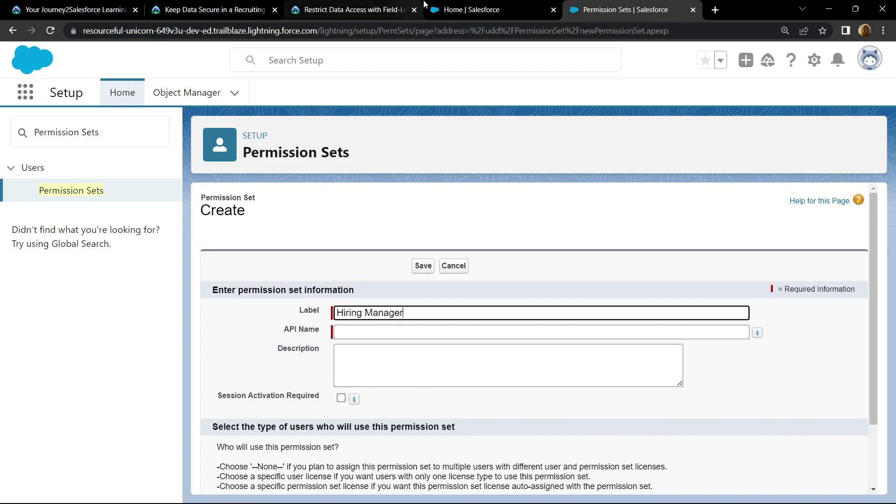
Set the description to "Temporary permission set for those Hiring Managers that need to interview candidates for positions in their department"
click(353, 9)
scroll(616, 305, down, 2)
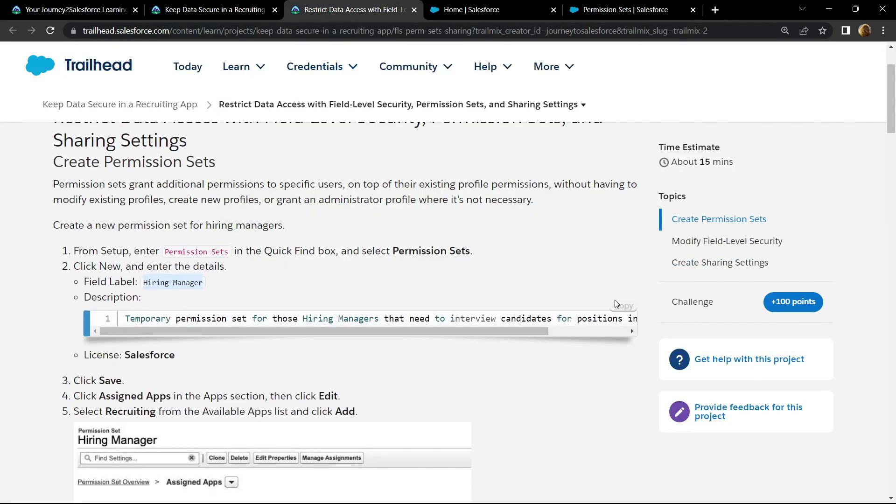
click(625, 10)
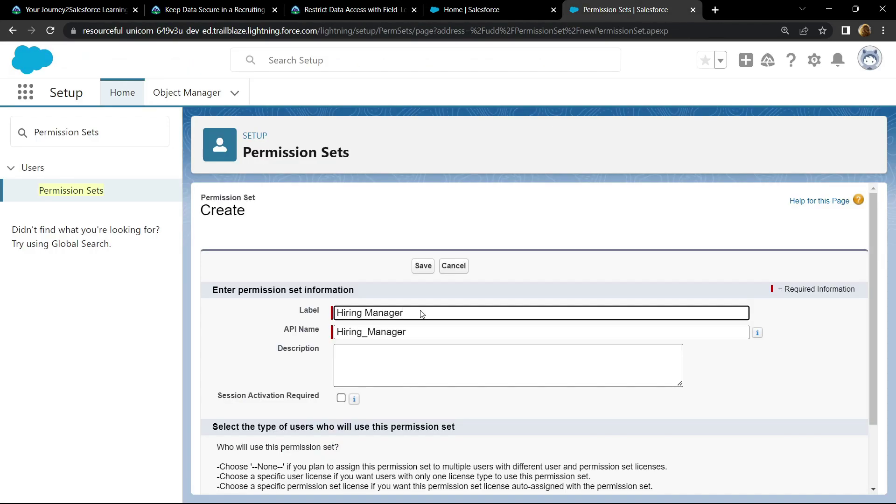
click(389, 369)
key(ctrl+v)
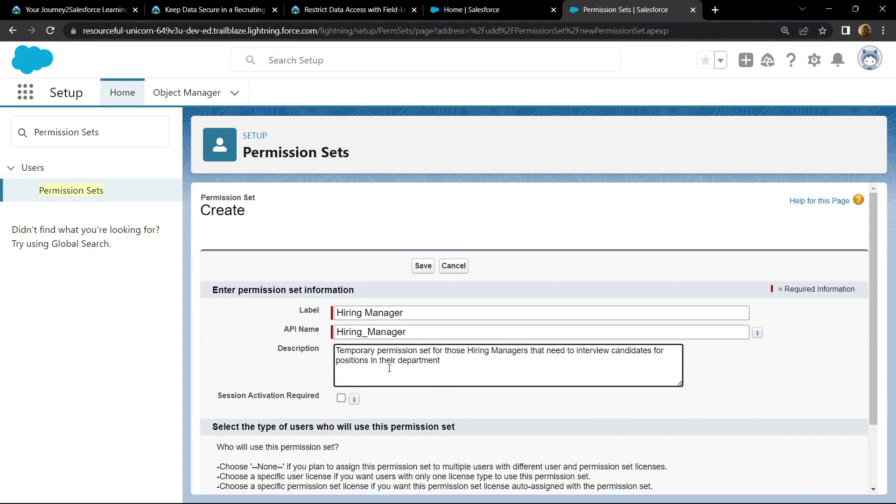
Choose the Salesforce license for the Hiring Manager permission set and save it
scroll(389, 368, down, 2)
click(369, 442)
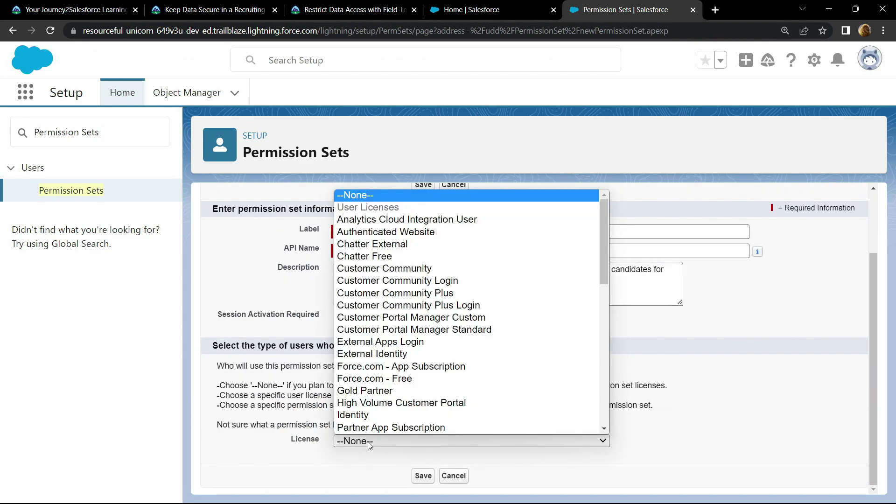
scroll(385, 390, down, 2)
scroll(385, 390, down, 2)
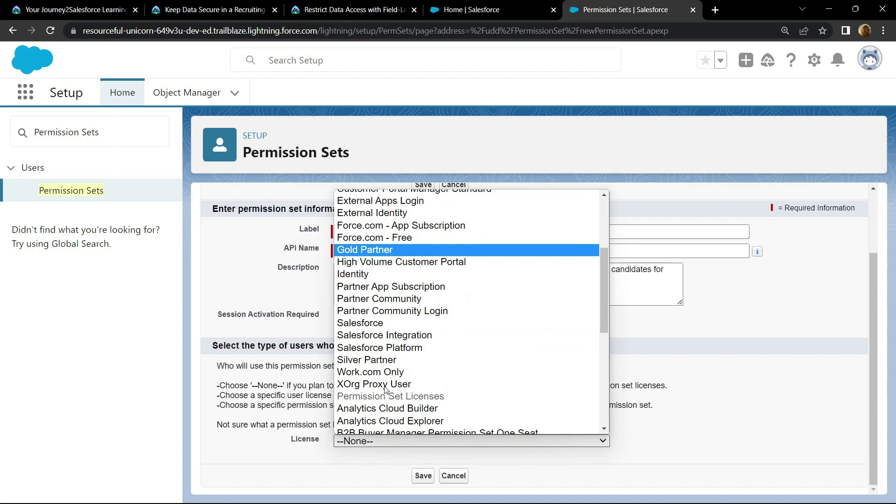
click(369, 323)
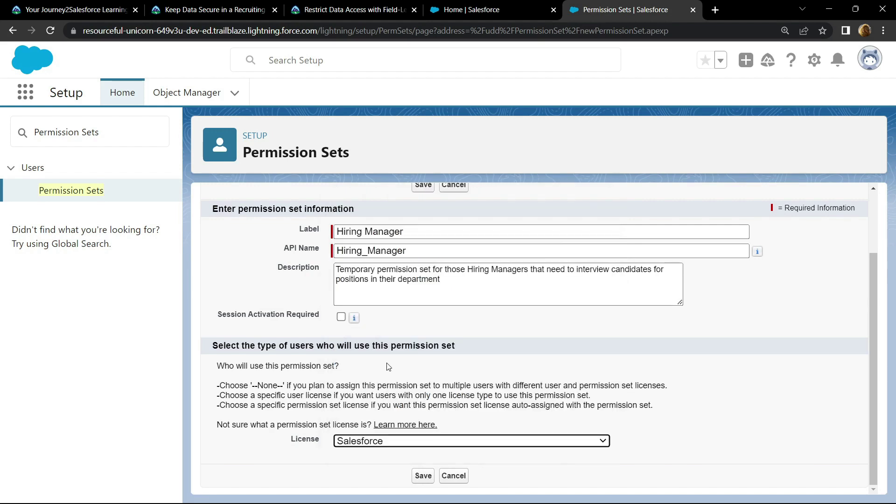
click(424, 475)
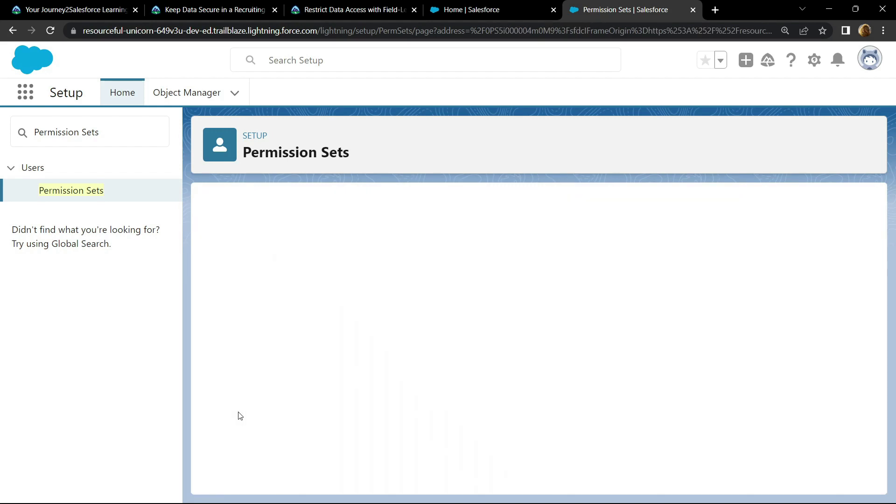
Add the Recruiting app to the Hiring Manager permission set's assigned apps and save the assignment
scroll(405, 378, down, 1)
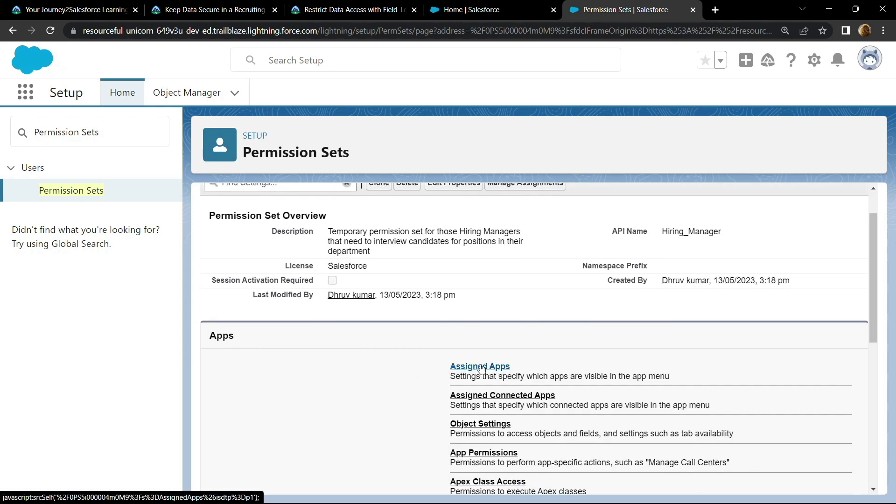
click(481, 367)
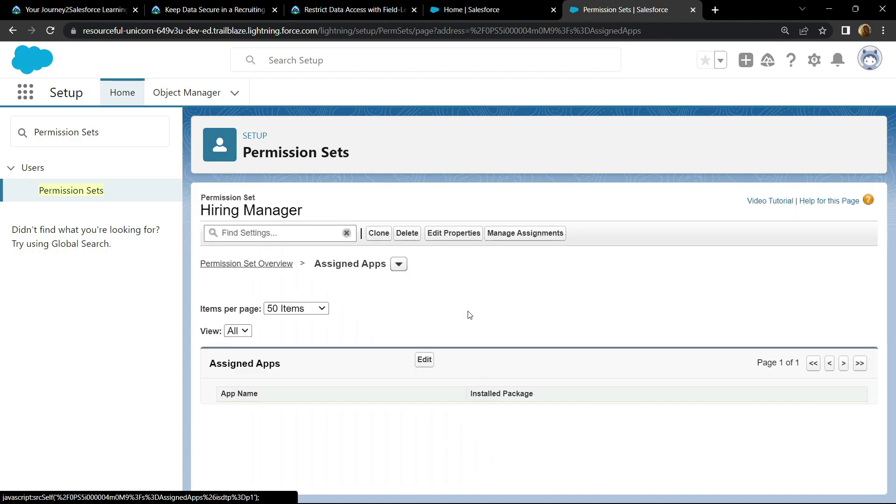
click(423, 360)
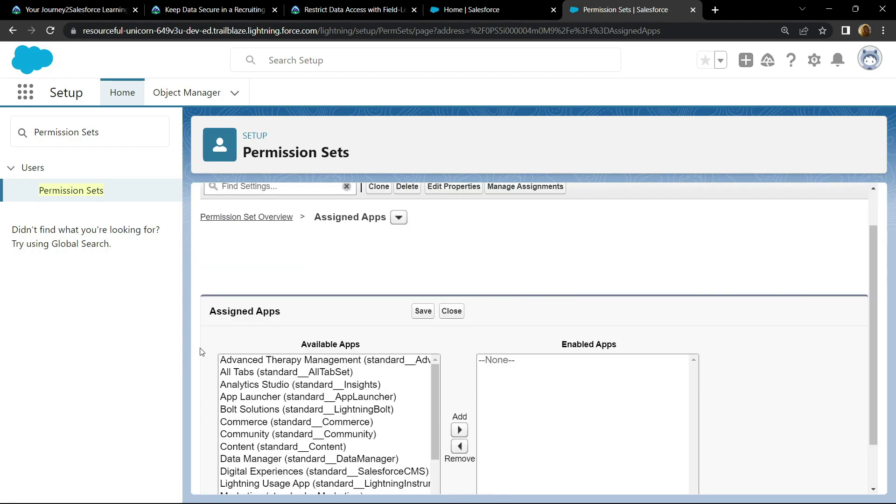
scroll(328, 264, down, 1)
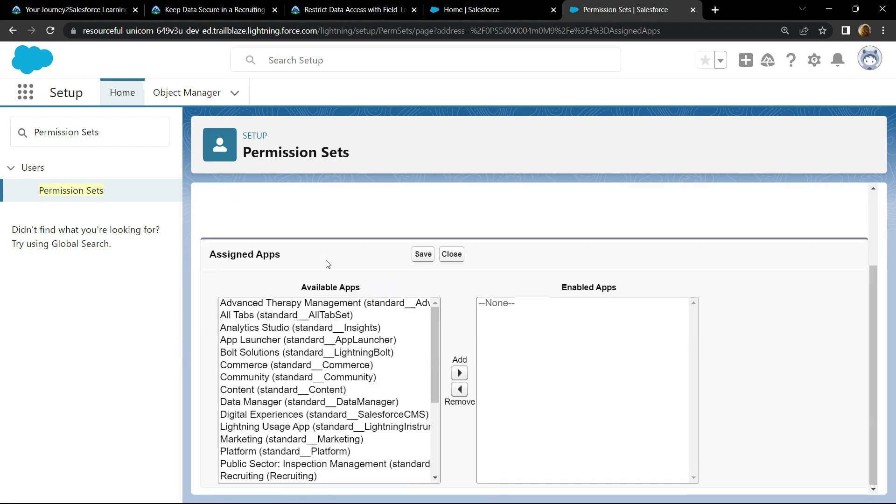
scroll(274, 434, down, 1)
click(270, 423)
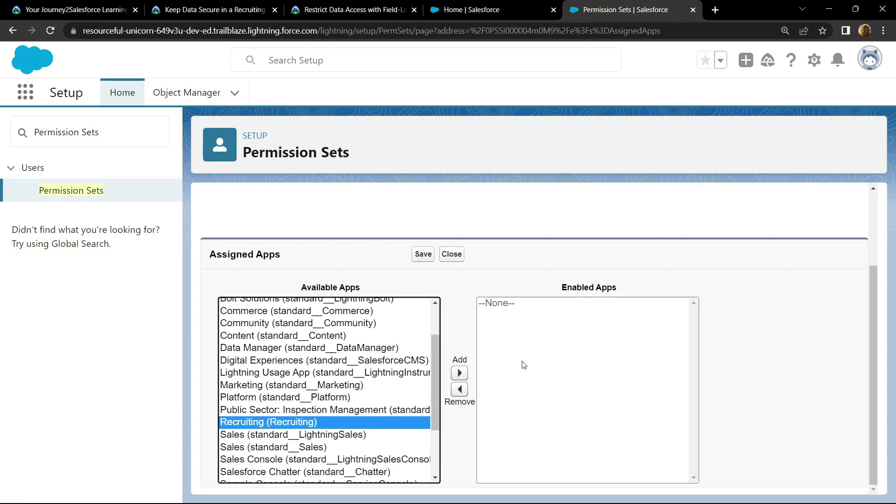
click(459, 372)
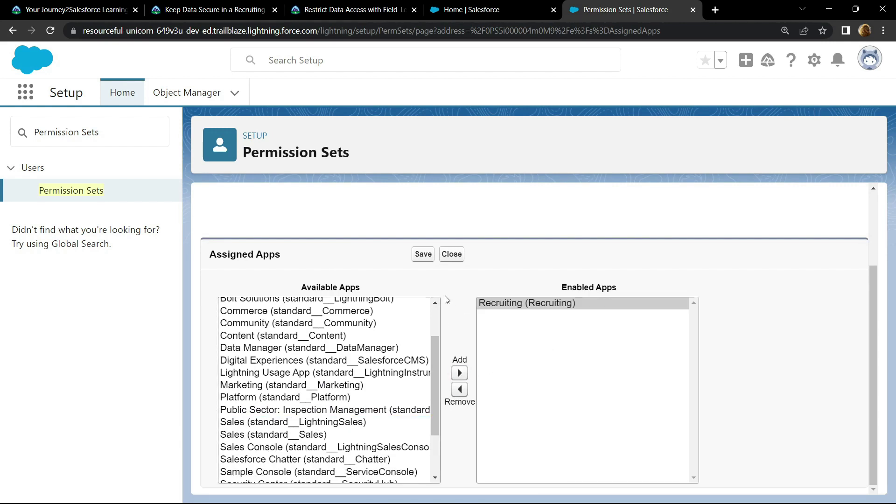
click(423, 254)
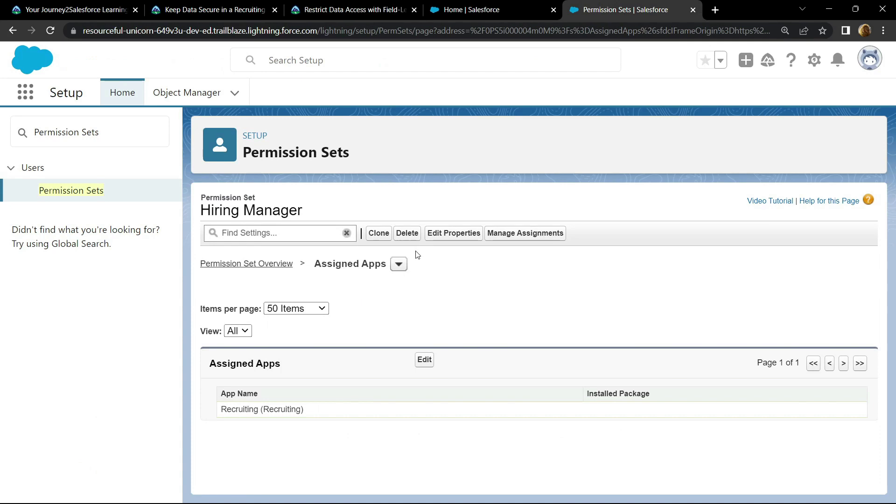
Open the Interviewers object from the Hiring Manager permission set's Object Settings
click(398, 268)
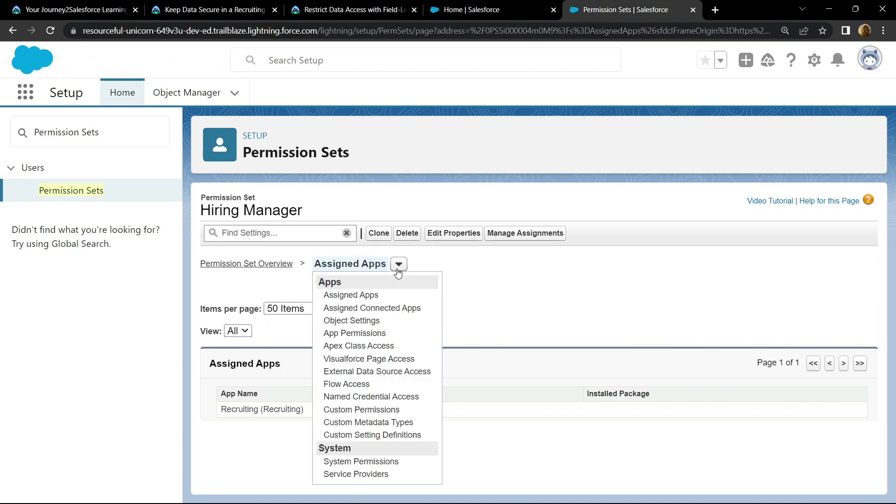
click(372, 321)
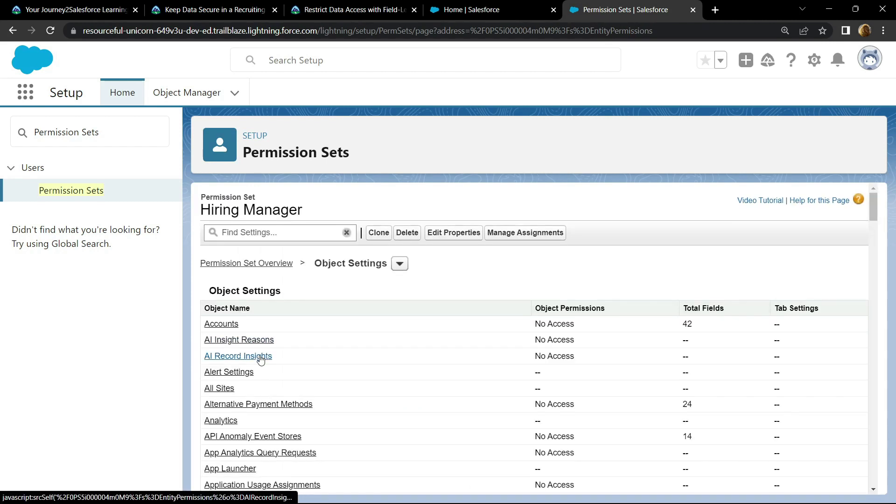
scroll(261, 359, down, 7)
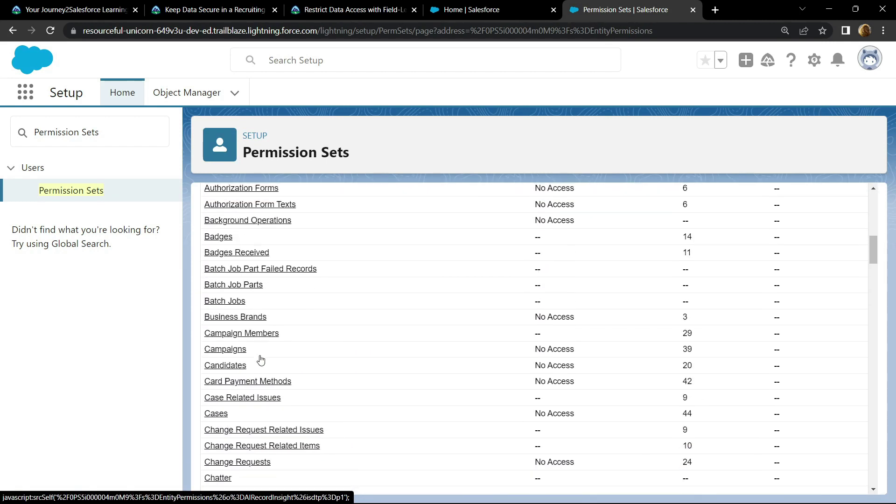
scroll(260, 359, down, 12)
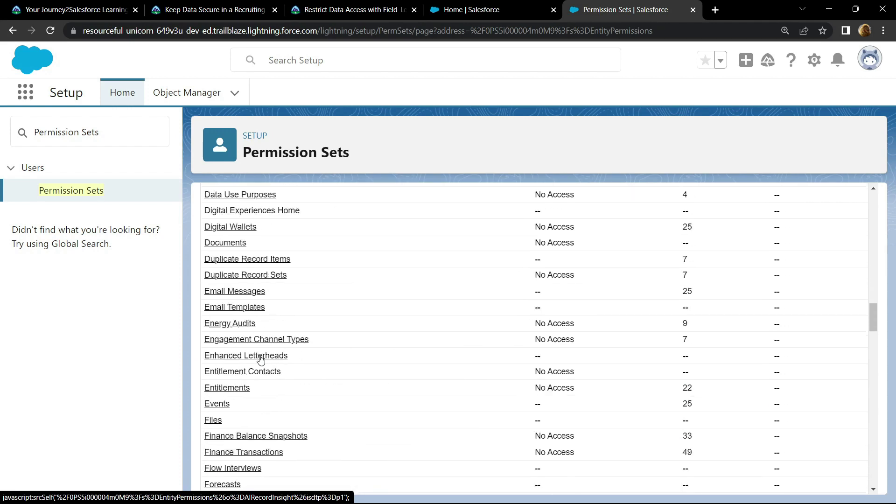
scroll(260, 359, down, 7)
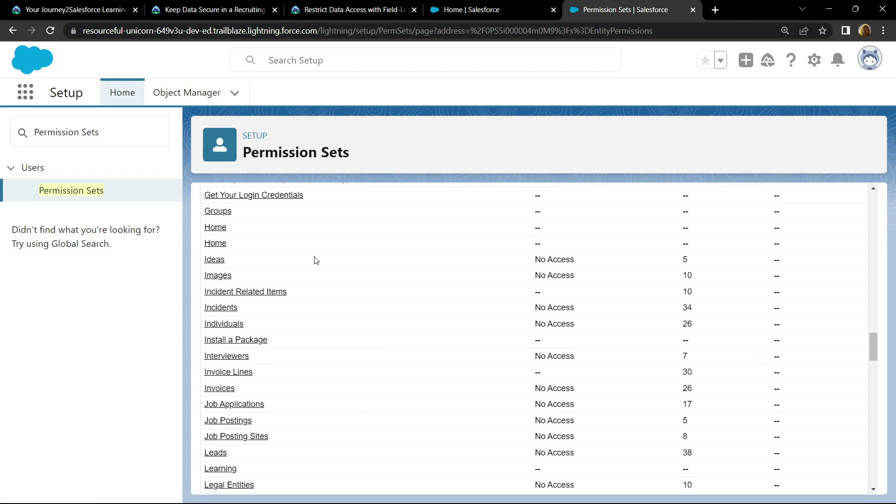
click(227, 361)
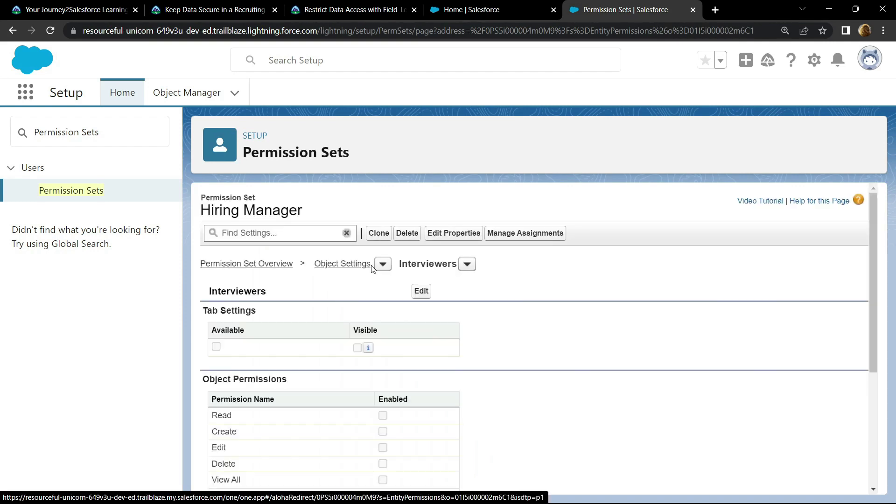
Make the Interviewers tab visible, enable Read, Create and Edit object permissions as the Trailhead instructions specify, and save
click(421, 291)
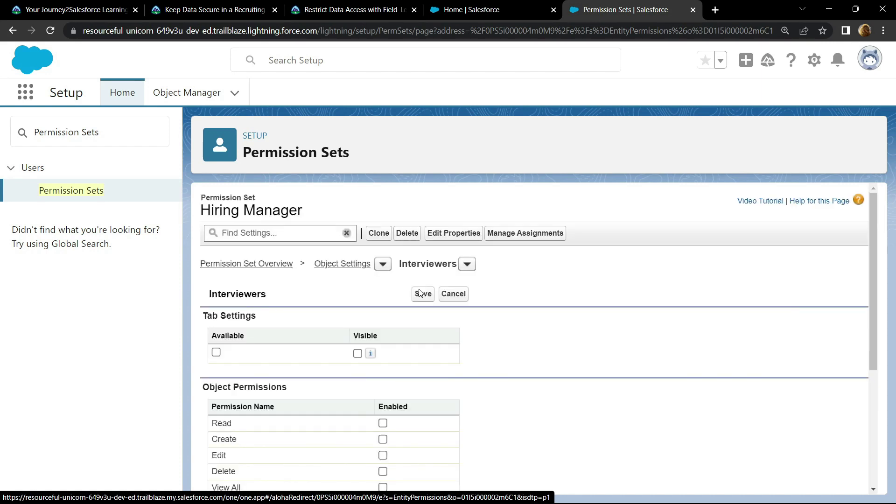
click(358, 353)
scroll(361, 337, down, 2)
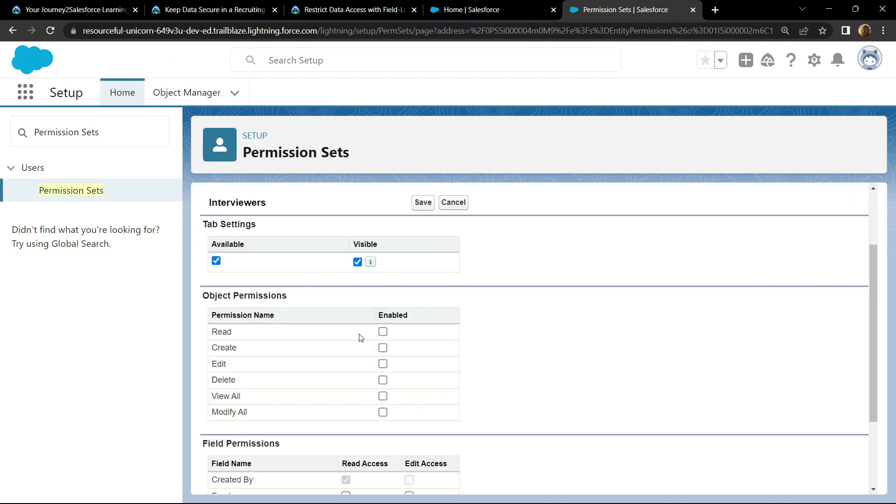
click(334, 10)
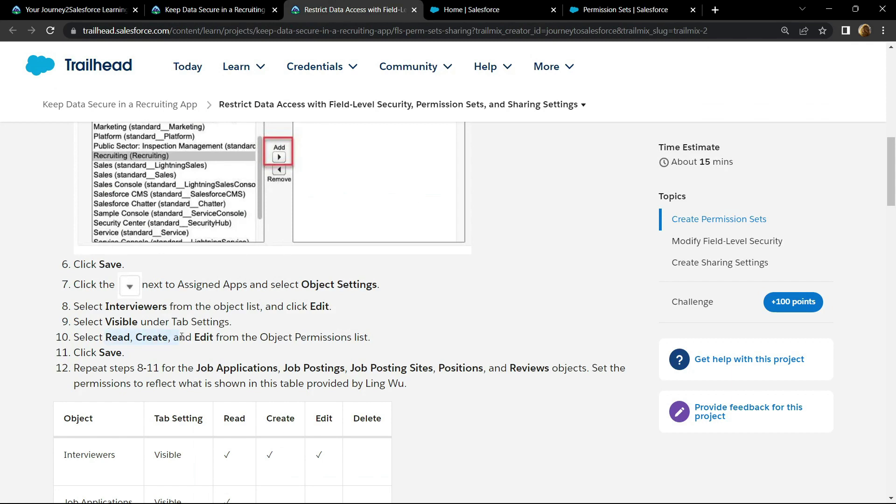
click(594, 6)
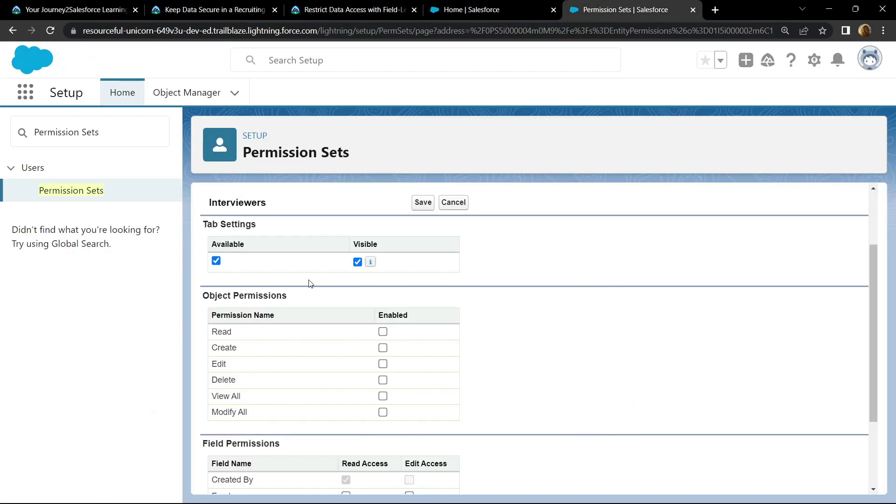
click(382, 332)
click(382, 348)
click(383, 364)
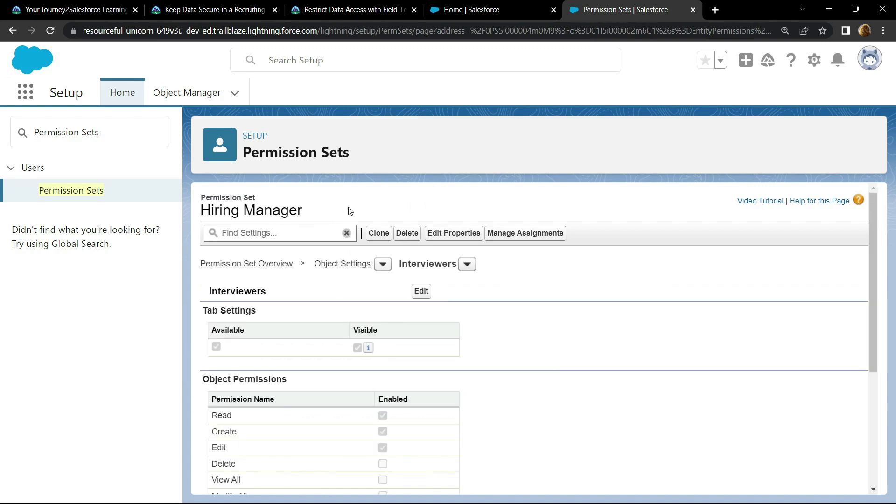
Switch the permission set's object settings from Interviewers to the Job Applications object
click(465, 268)
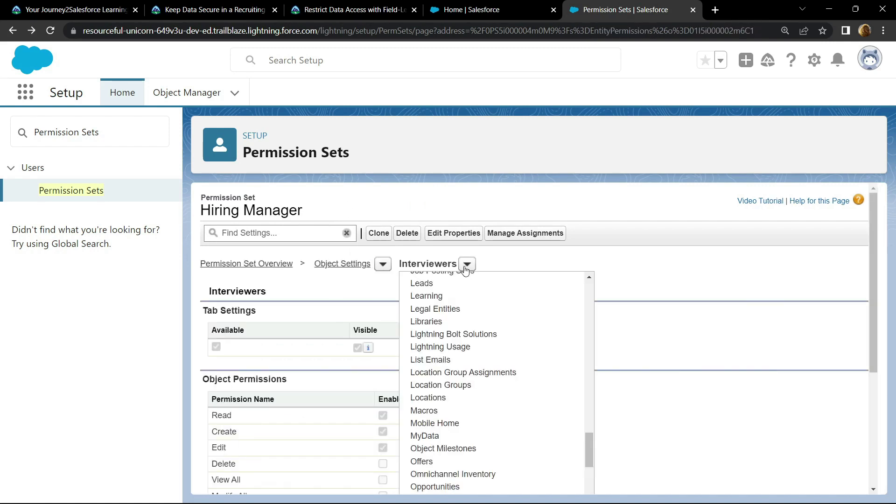
scroll(441, 330, up, 10)
scroll(442, 331, down, 4)
scroll(441, 330, down, 20)
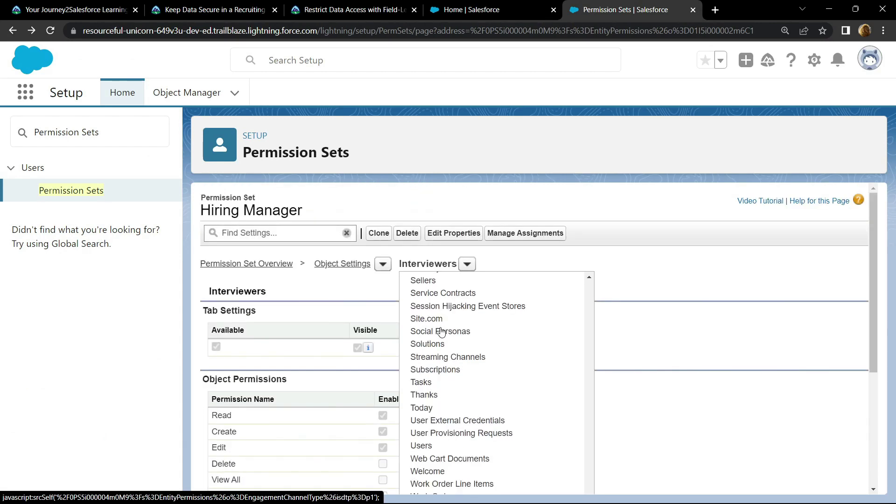
scroll(441, 331, up, 15)
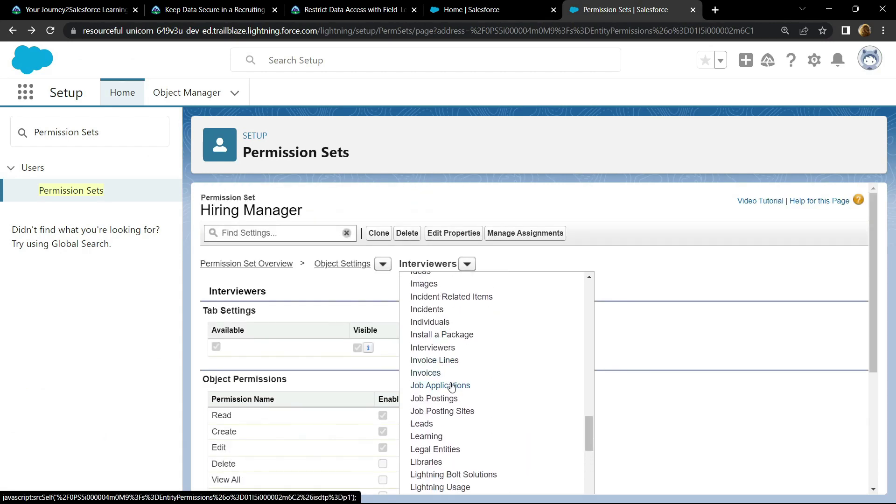
click(450, 387)
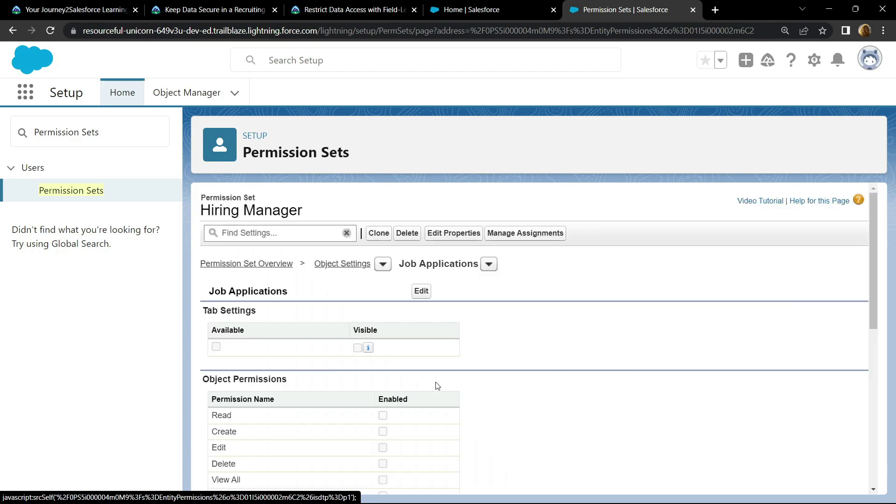
Make the Job Applications tab visible, enable the Read object permission, and save
click(420, 291)
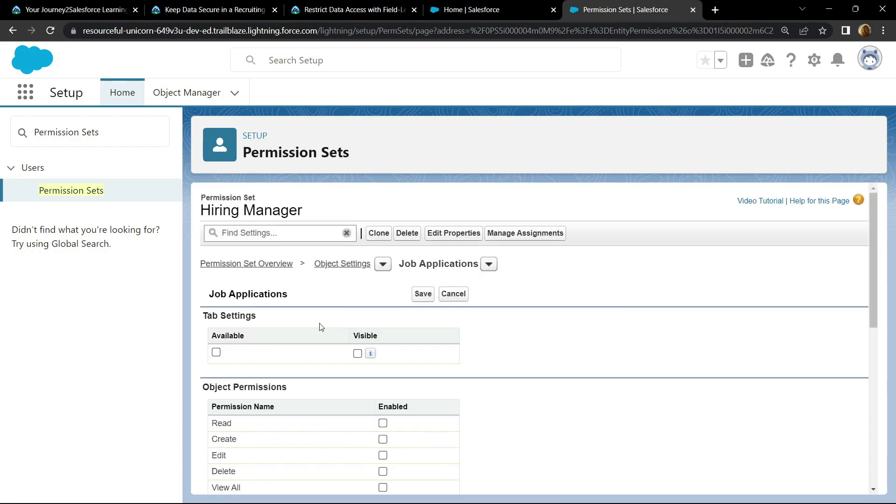
click(358, 353)
scroll(358, 354, down, 1)
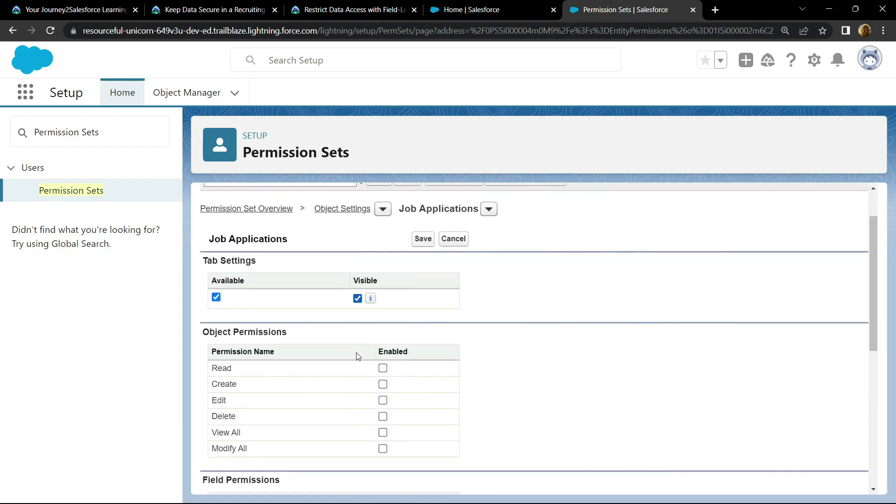
drag(356, 352, 375, 370)
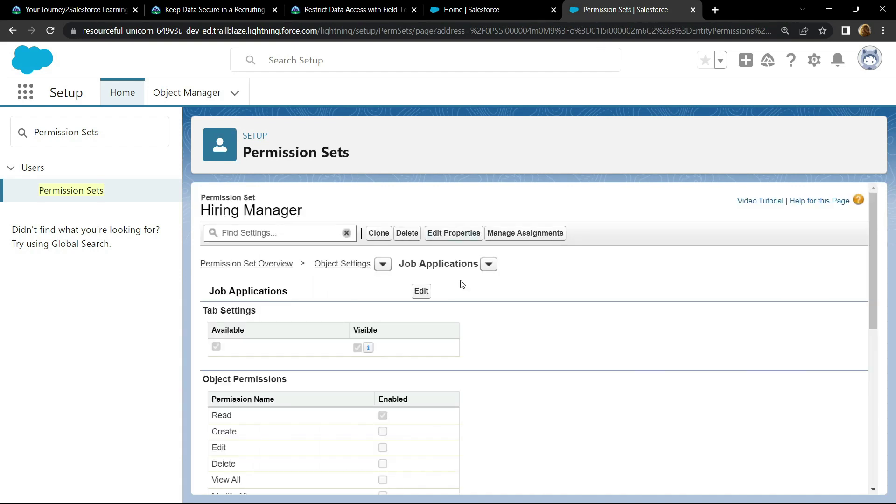
Switch to the Job Postings object settings, enable the Read object permission, and save
click(488, 265)
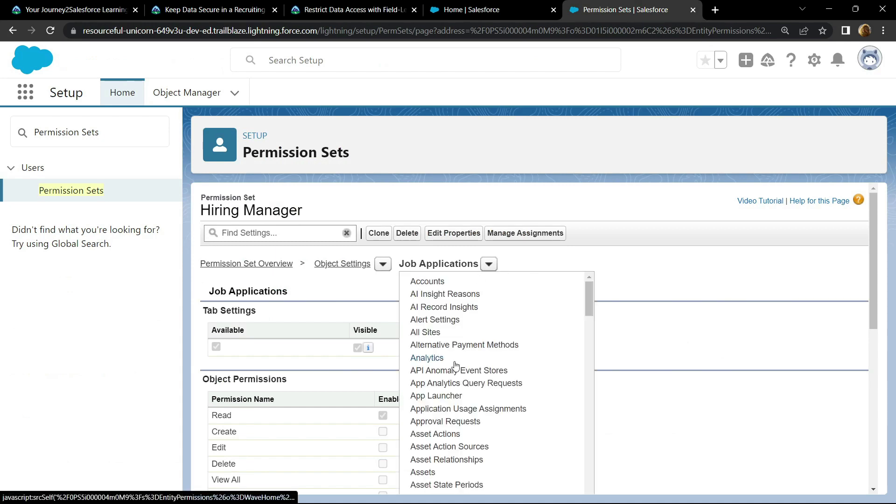
scroll(455, 366, down, 20)
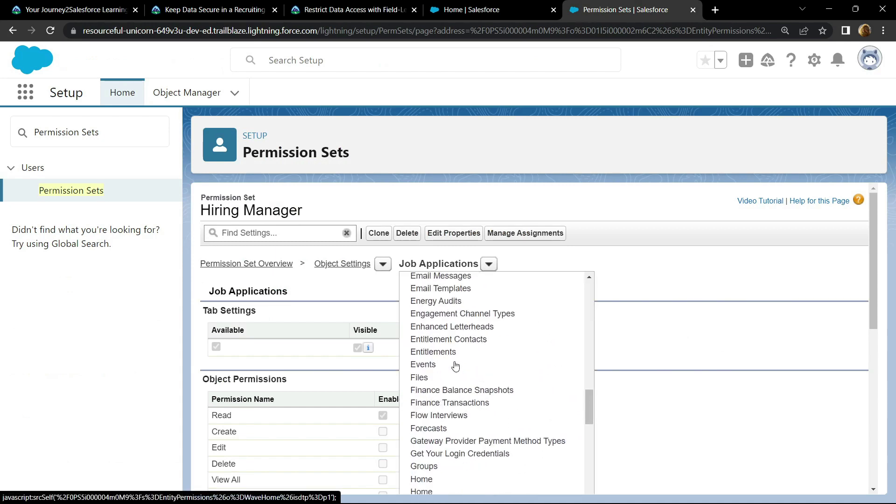
scroll(455, 366, down, 1)
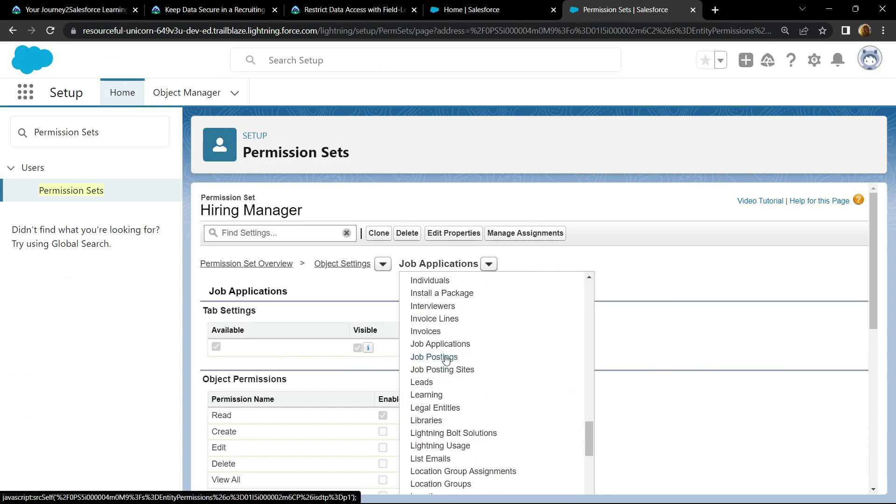
click(439, 357)
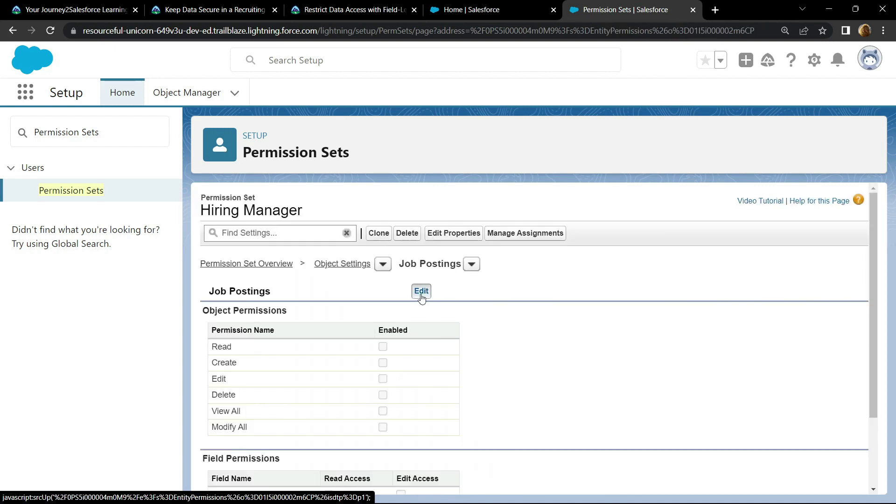
click(421, 292)
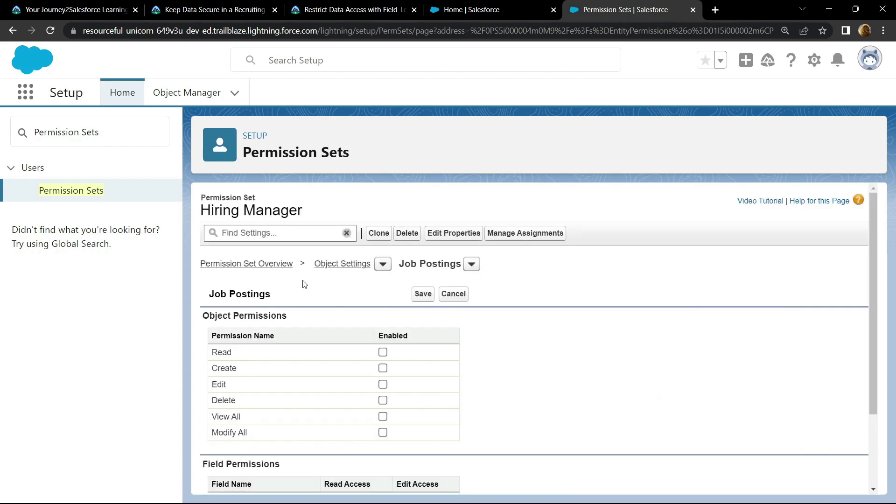
click(383, 352)
click(423, 294)
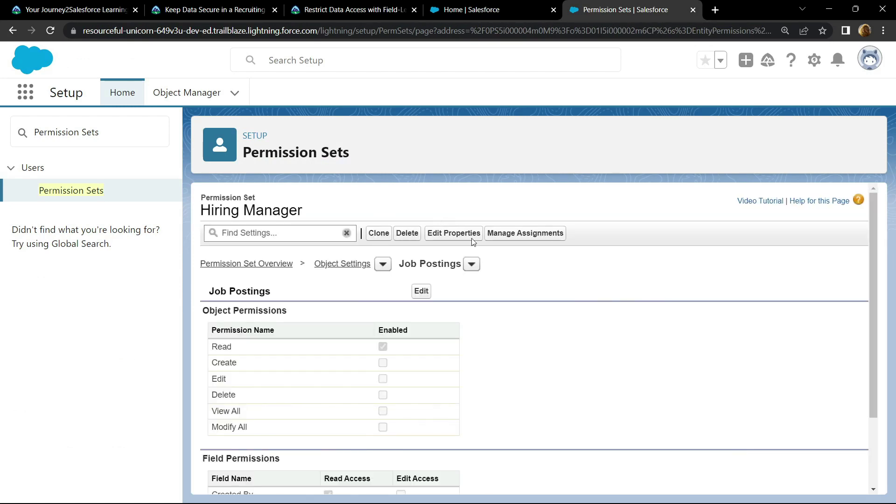
Switch to the Job Posting Sites object settings, make its tab visible, and save
click(472, 264)
scroll(446, 373, down, 20)
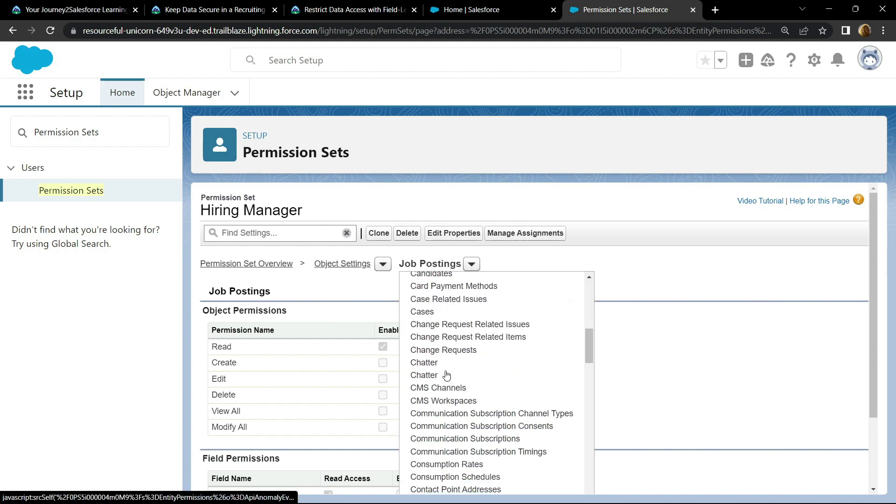
scroll(446, 373, down, 10)
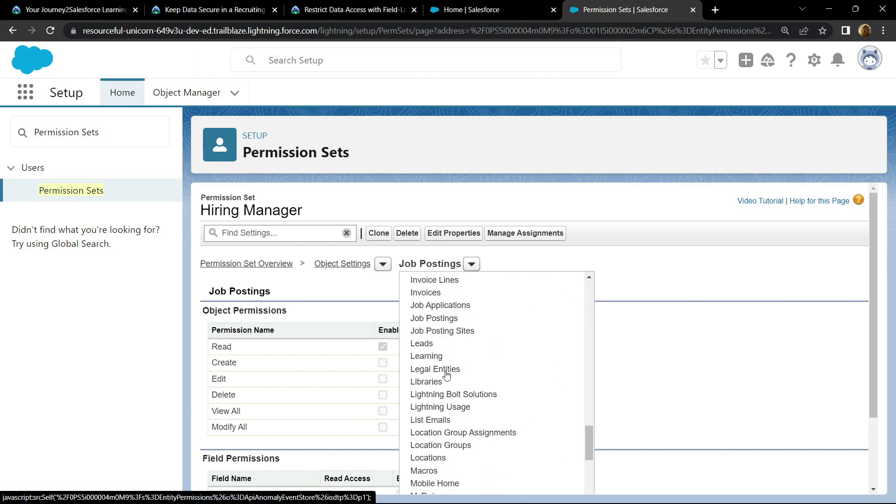
click(456, 332)
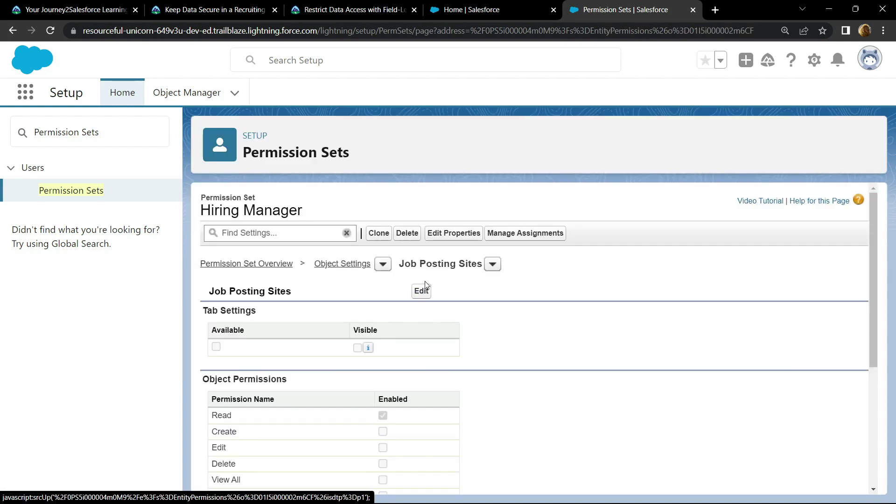
click(423, 289)
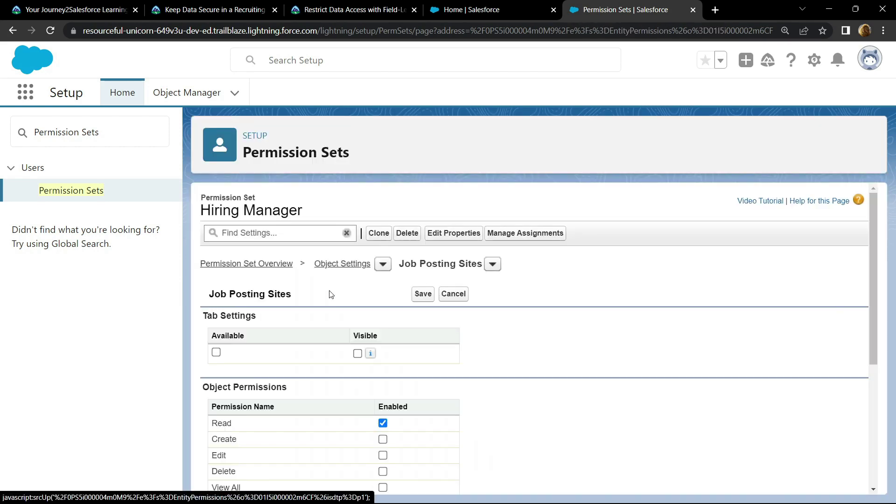
click(358, 353)
scroll(357, 355, down, 2)
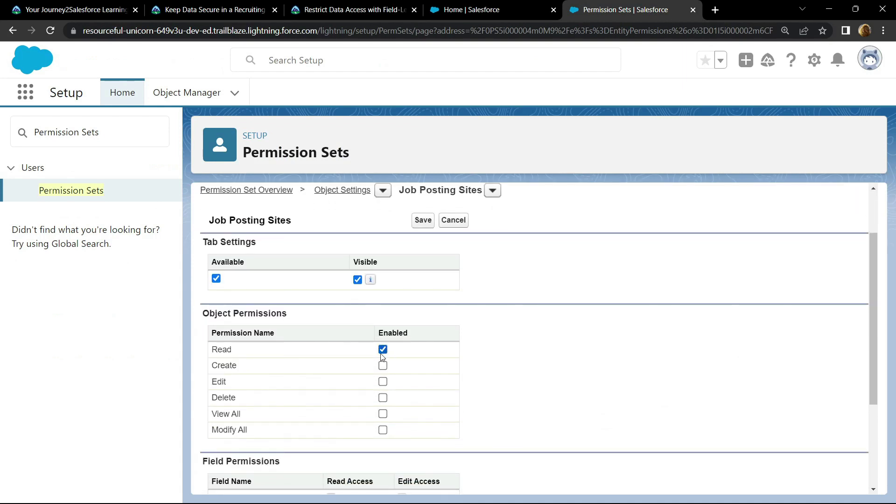
click(425, 221)
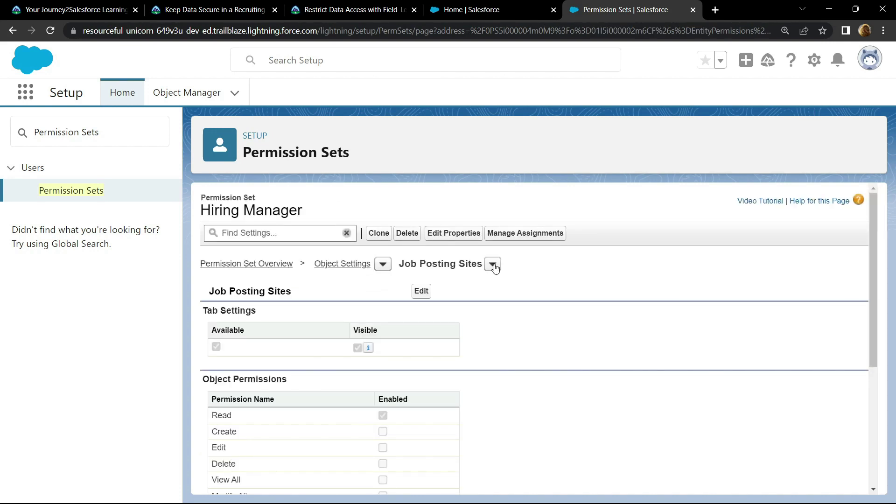
Switch the permission set's object settings from Job Posting Sites to the Positions object
click(492, 264)
scroll(461, 371, down, 10)
scroll(461, 371, down, 20)
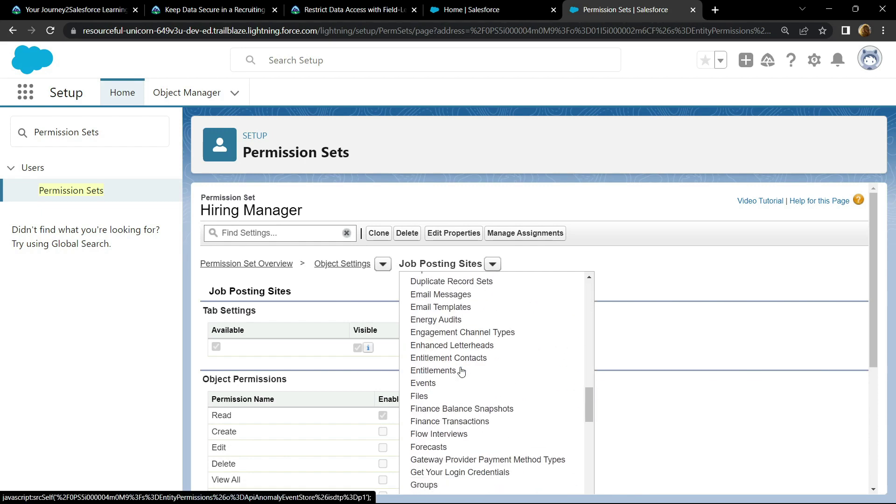
scroll(449, 324, up, 2)
scroll(449, 324, up, 2)
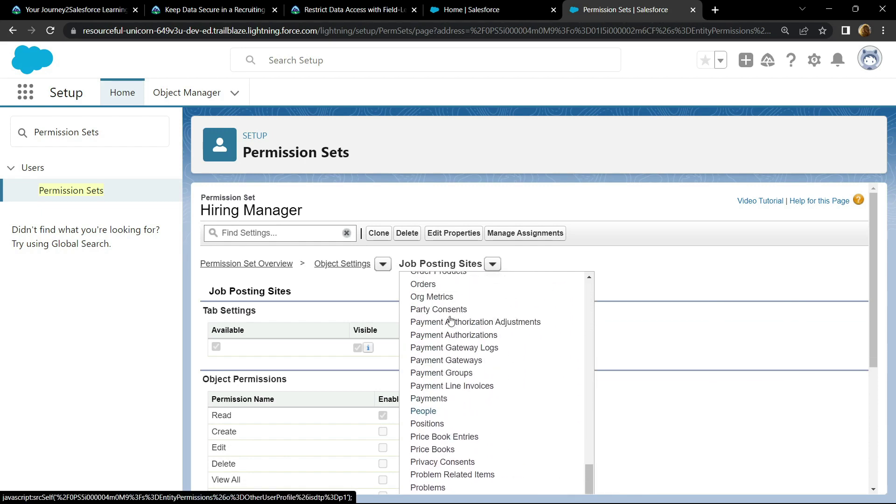
scroll(449, 322, down, 6)
scroll(451, 320, up, 3)
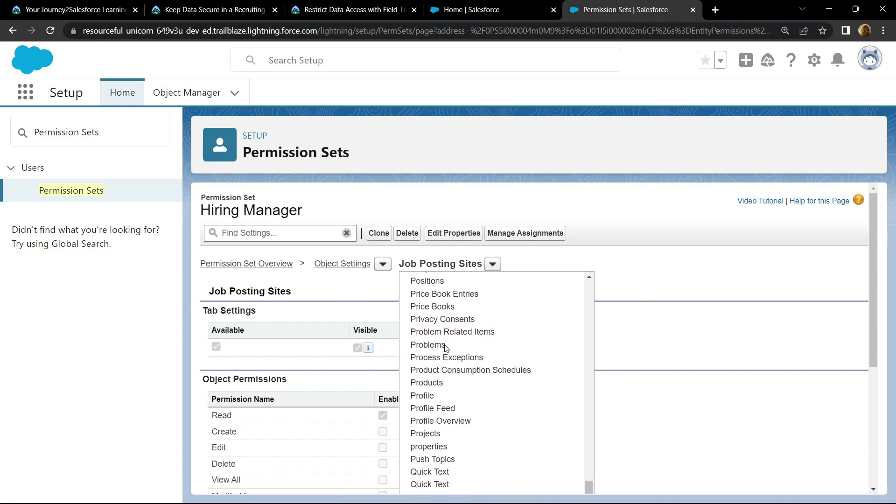
scroll(441, 352, up, 2)
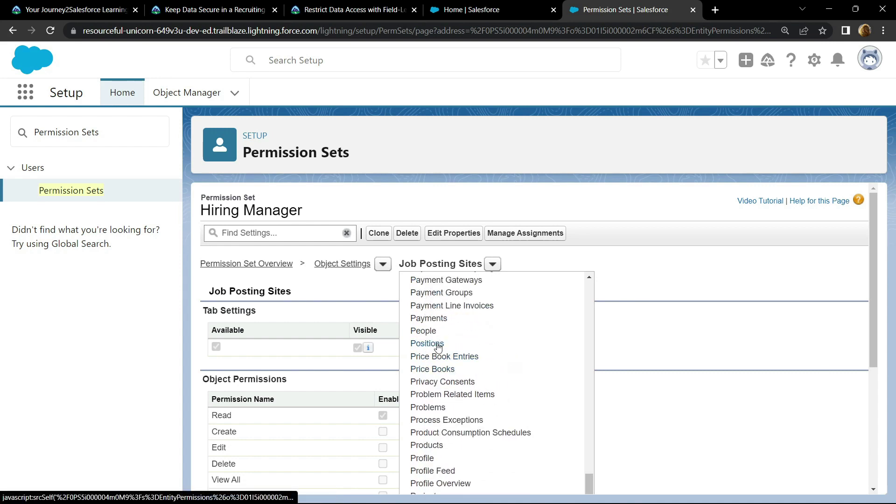
click(426, 345)
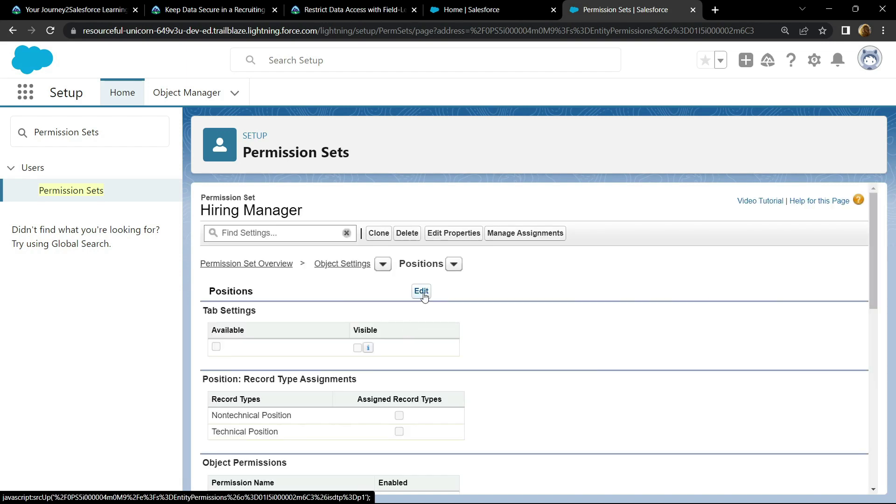
Make the Positions tab available and visible, enable the Read, Create and Edit object permissions, and save
click(421, 291)
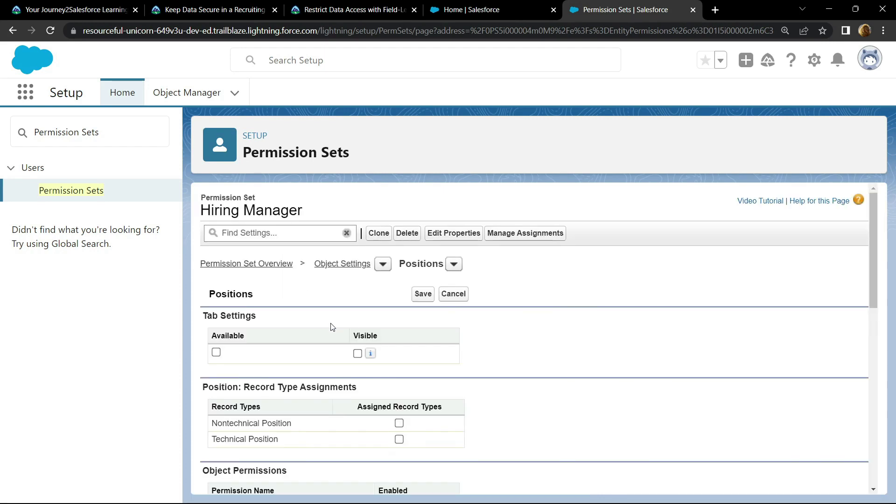
click(357, 353)
scroll(358, 355, down, 3)
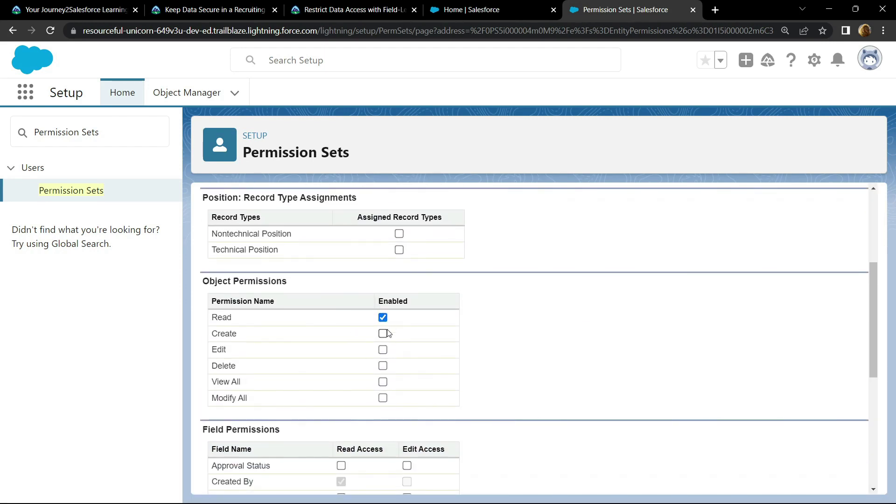
click(382, 333)
click(382, 350)
scroll(352, 189, up, 4)
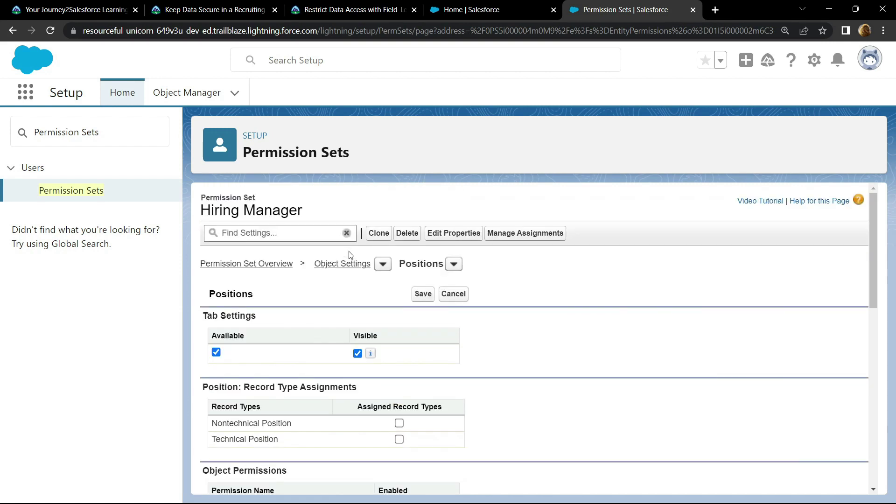
click(417, 300)
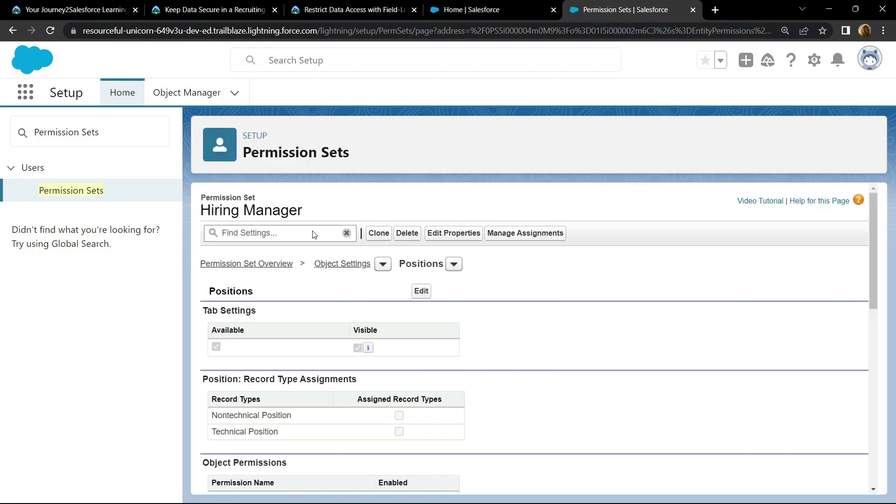
Switch the permission set's object settings from Positions to the Reviews object
click(454, 264)
scroll(438, 384, down, 20)
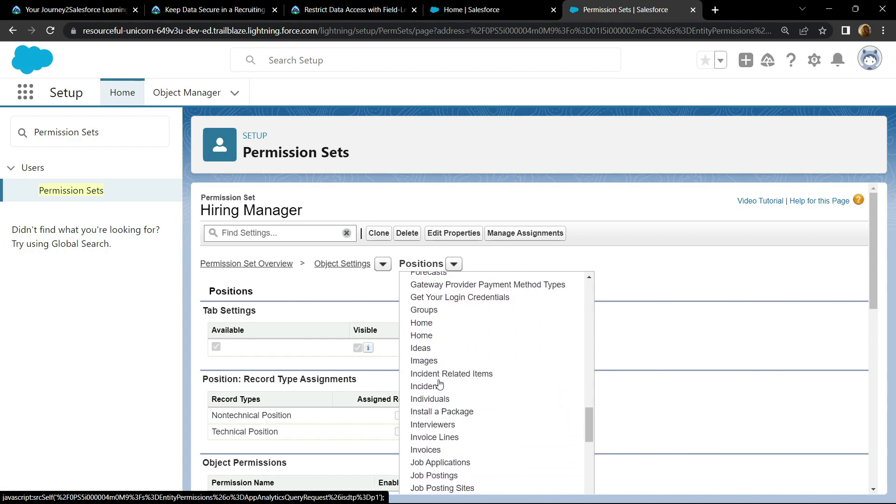
scroll(438, 384, down, 15)
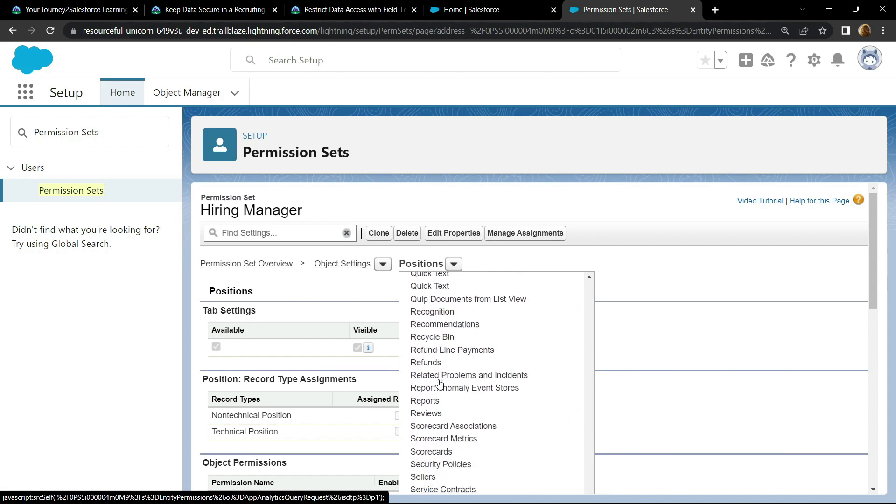
scroll(439, 383, down, 2)
click(441, 394)
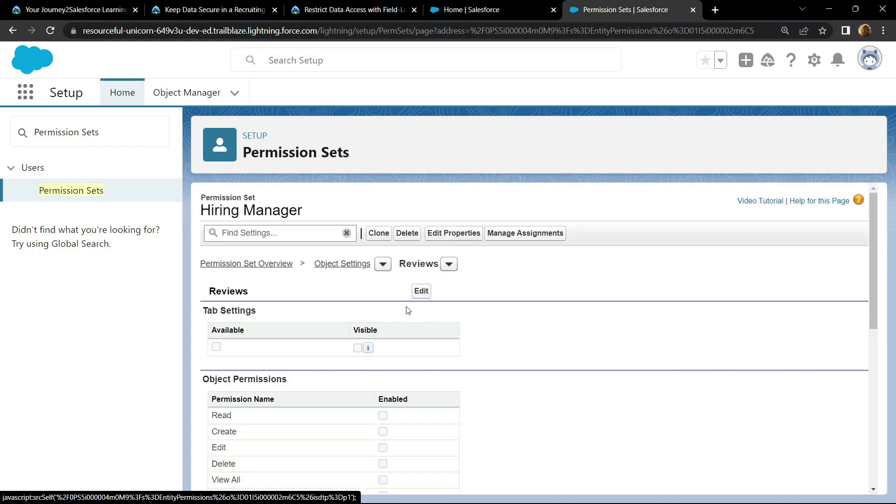
Enable the Read, Create, Edit and Delete object permissions for Reviews and save
click(421, 291)
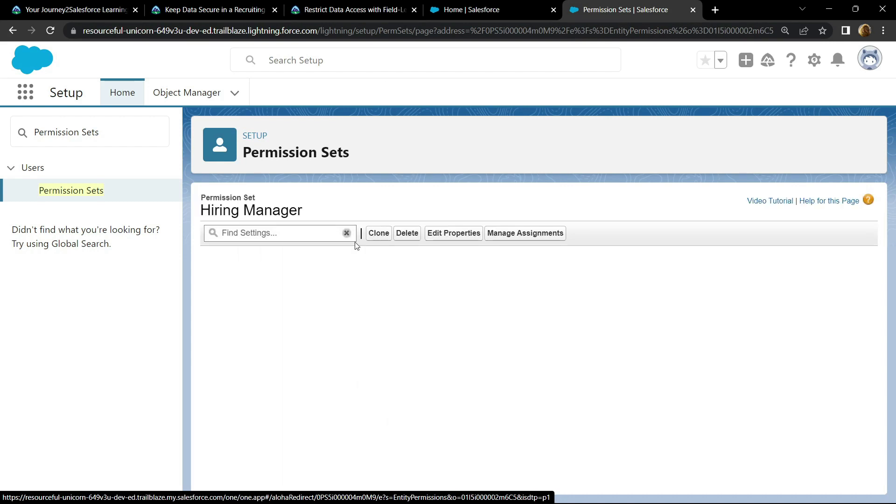
scroll(274, 459, down, 2)
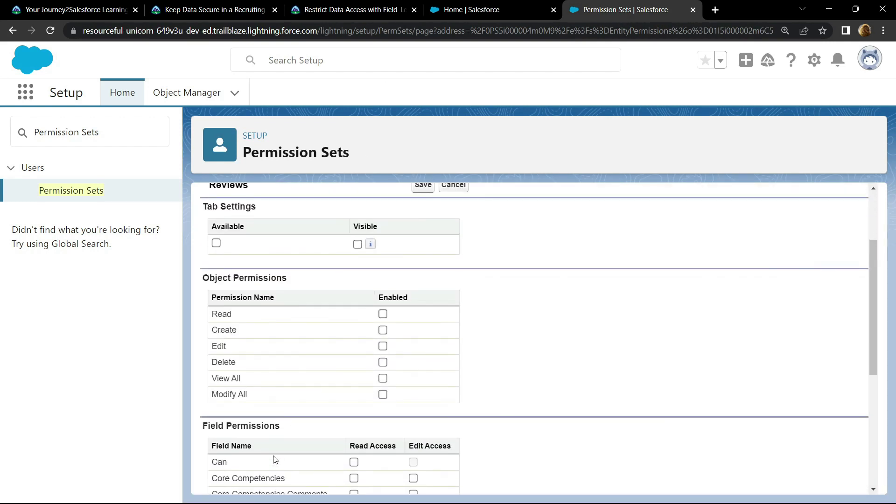
click(383, 314)
click(382, 329)
scroll(380, 242, up, 3)
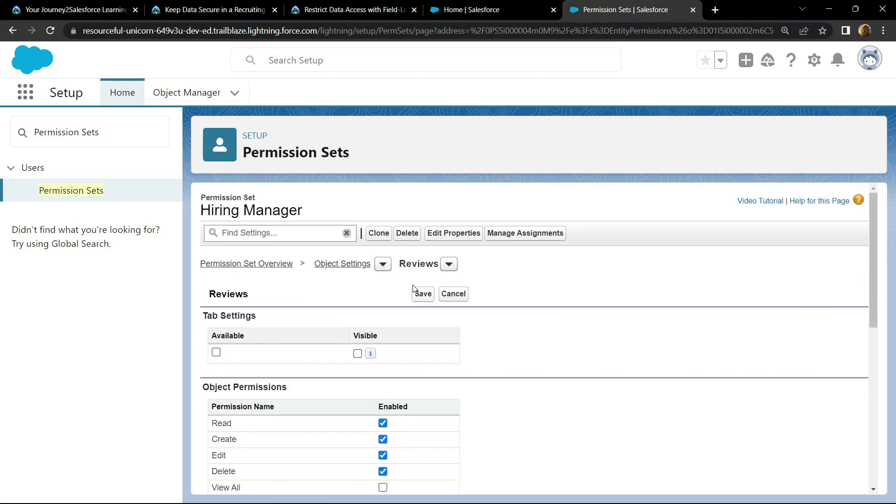
click(415, 291)
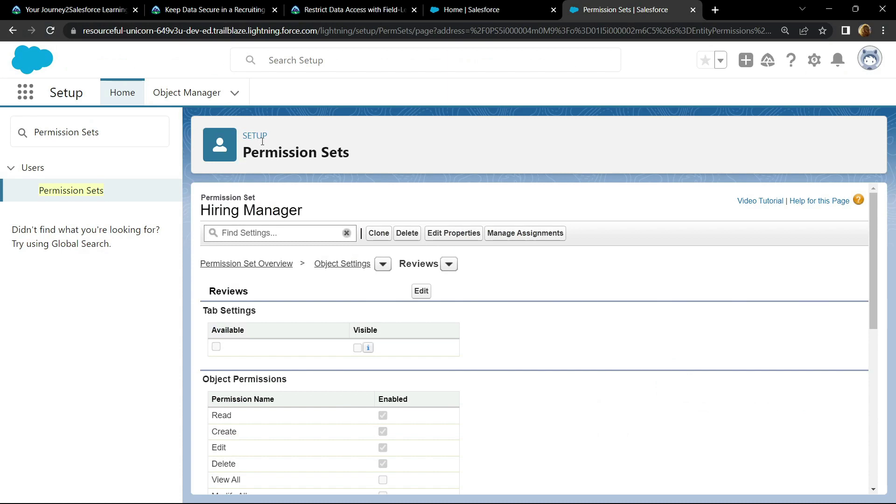
Search the Object Manager for "position" and open the Position custom object
click(195, 96)
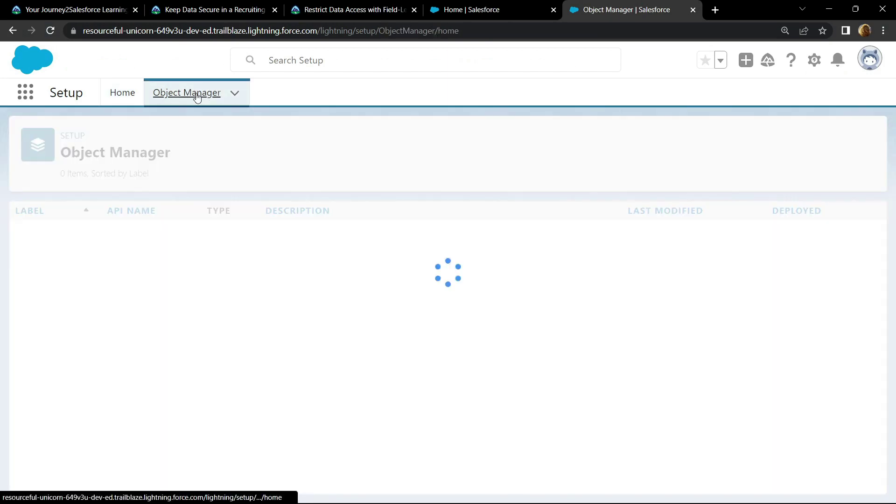
click(577, 143)
text(po)
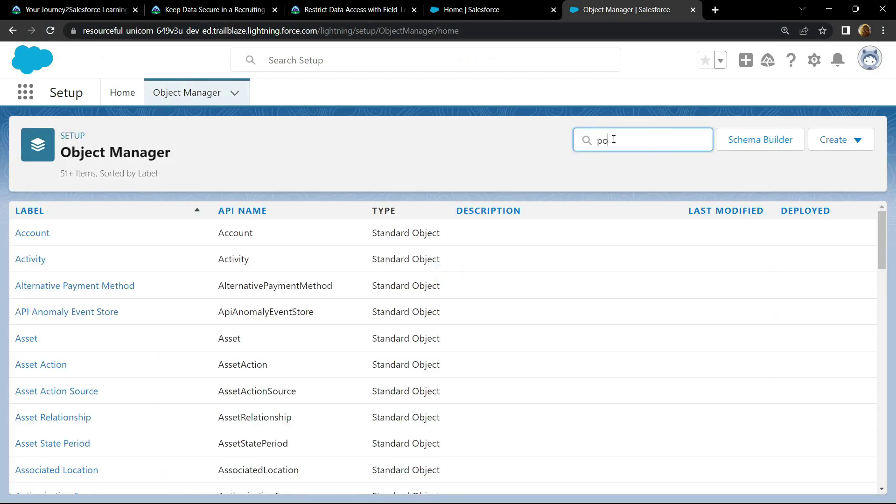
text(sition)
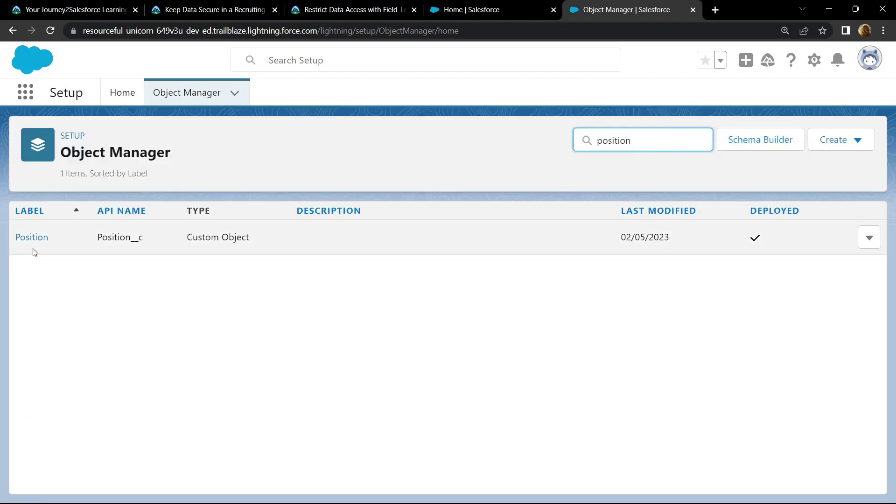
click(36, 241)
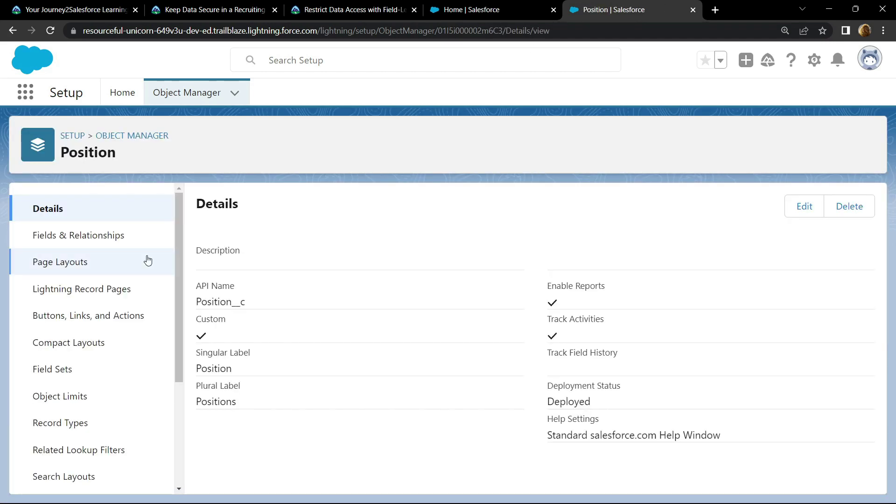
Search the Position object's fields for "salary" and open the Salary Range field
click(101, 237)
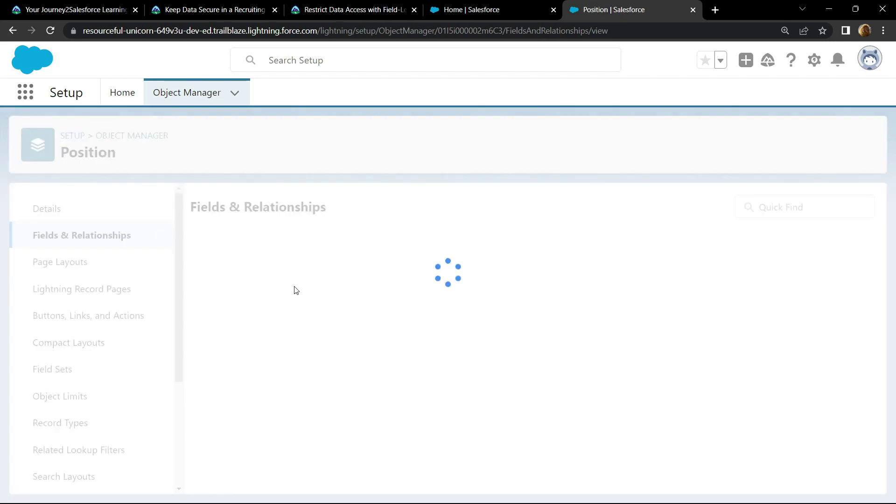
click(476, 205)
text(s)
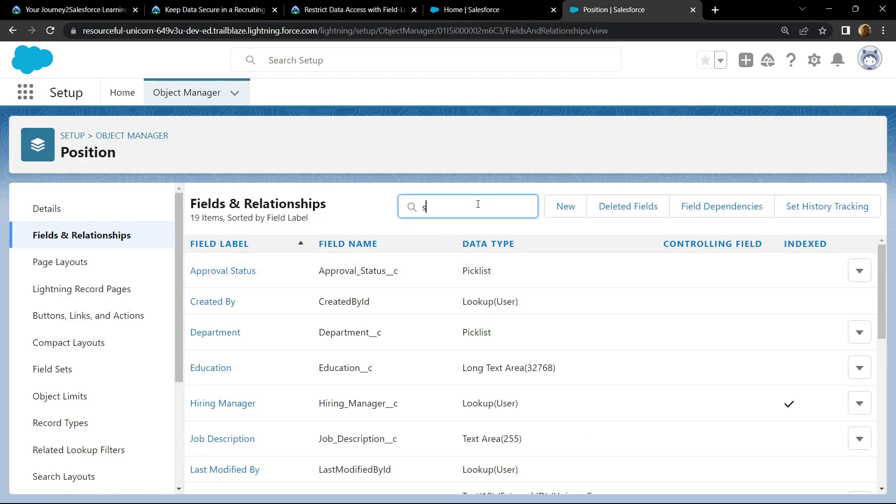
text(alary)
click(215, 272)
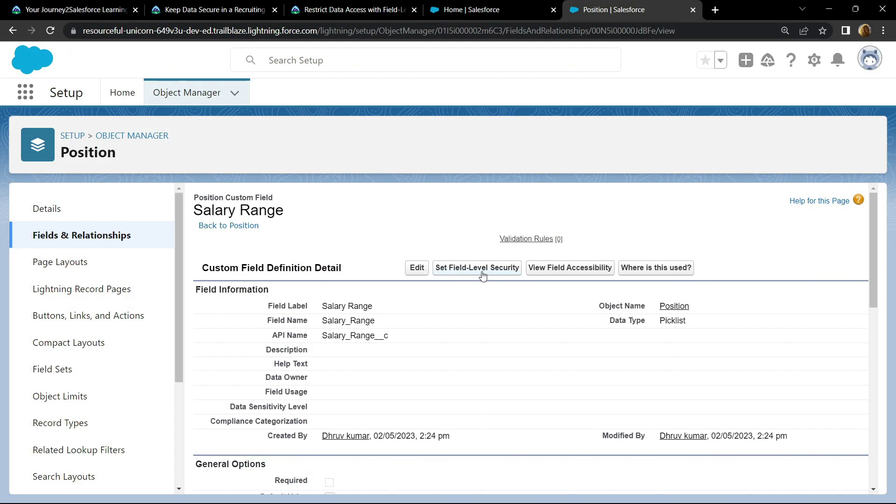
Set the Salary Range field-level security to visible for the HR Recruiter profile and save
click(481, 269)
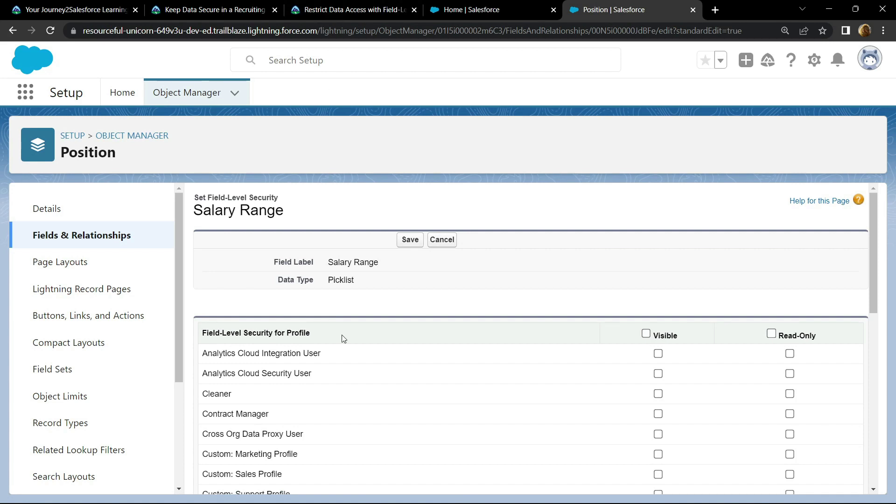
scroll(406, 357, down, 5)
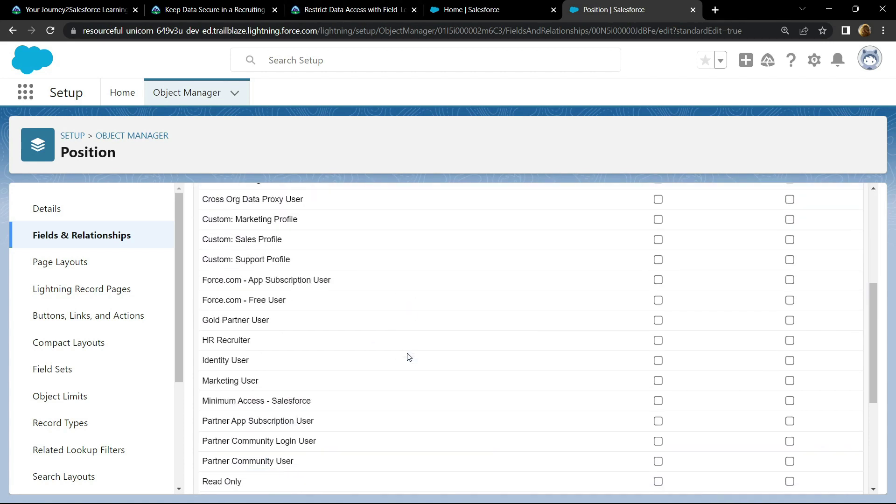
scroll(407, 356, down, 5)
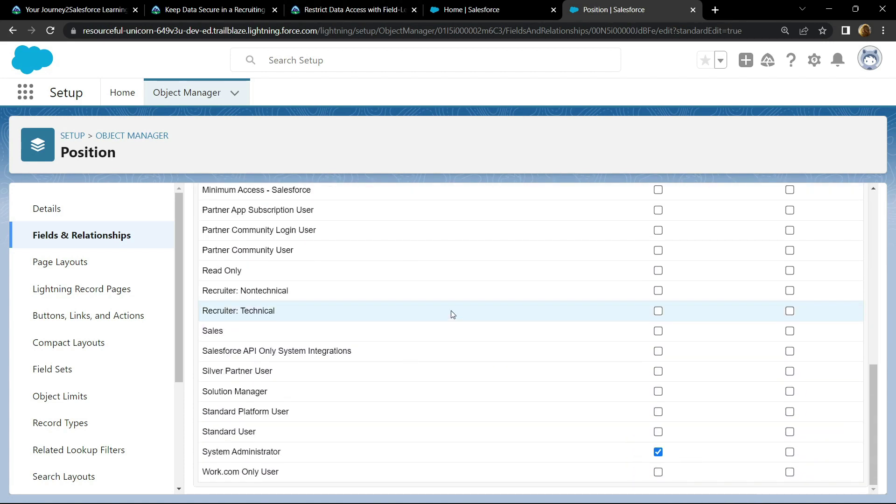
scroll(450, 314, up, 4)
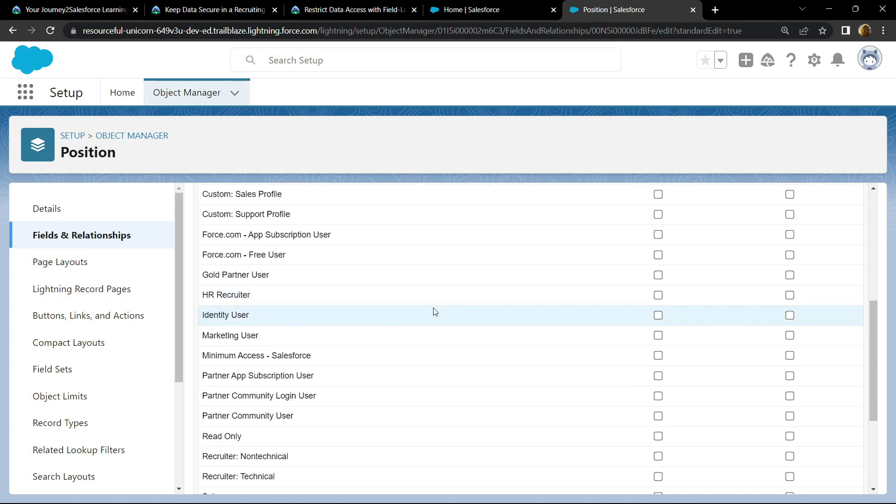
click(657, 295)
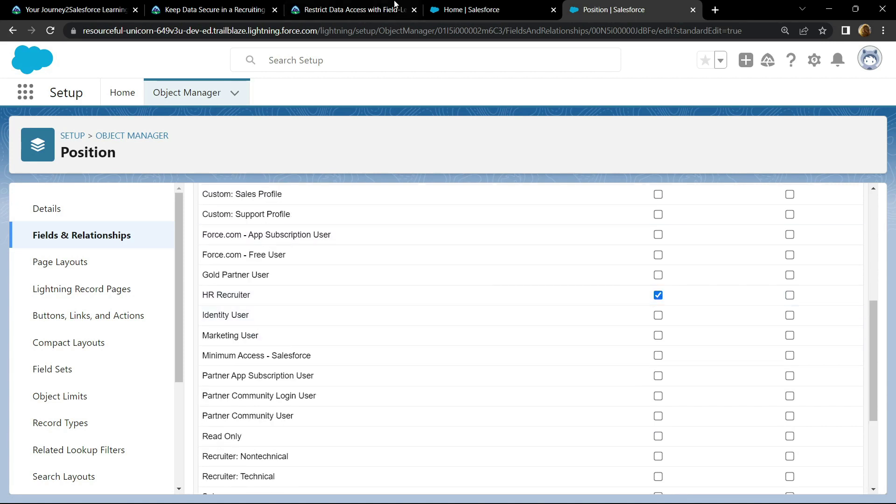
scroll(498, 410, up, 2)
scroll(498, 410, down, 5)
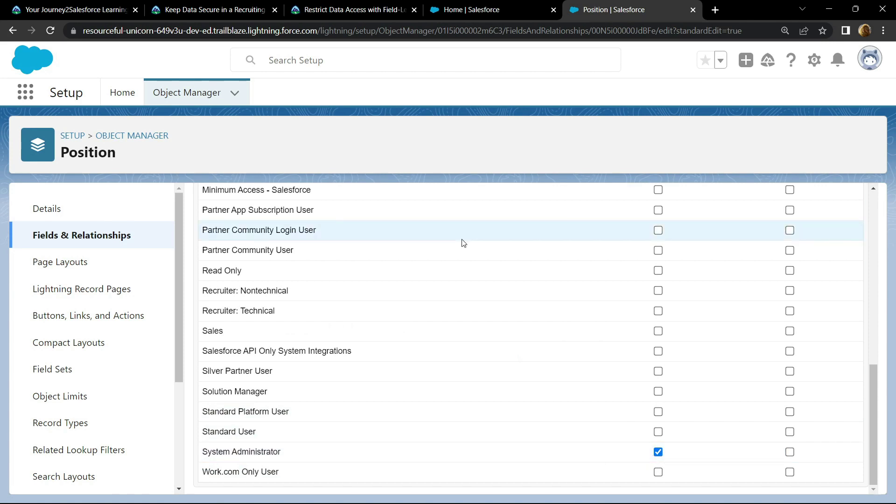
scroll(464, 243, up, 10)
click(402, 239)
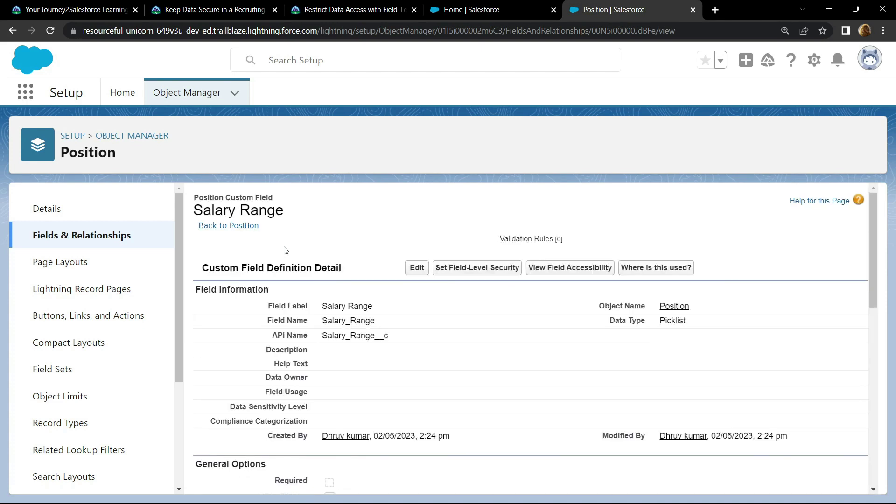
Return to the permission sets list in Setup and open the Hiring Manager permission set
click(115, 96)
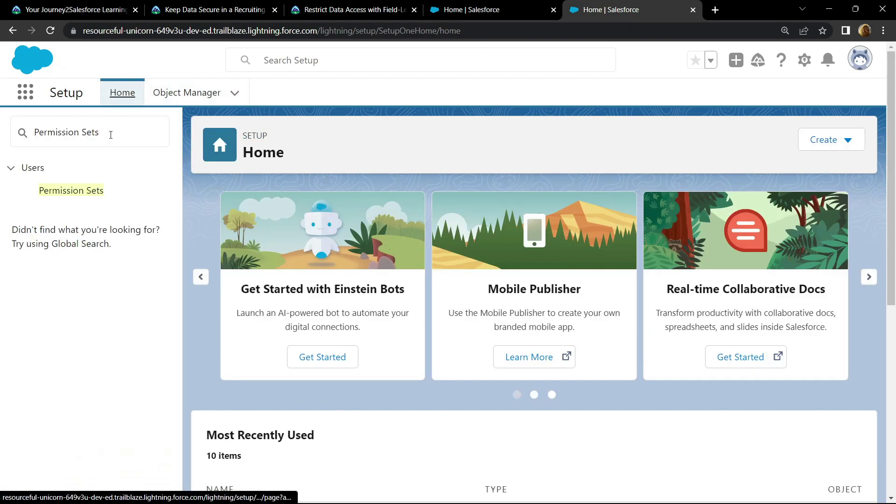
drag(111, 135, 35, 132)
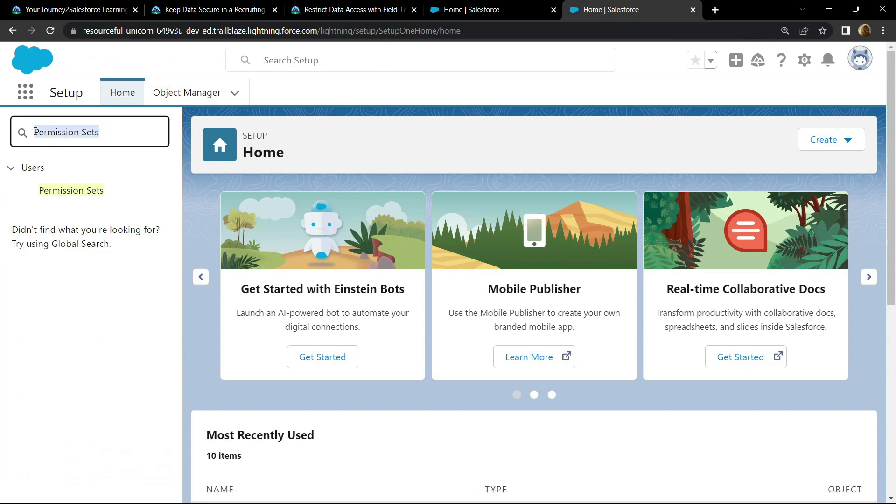
click(84, 191)
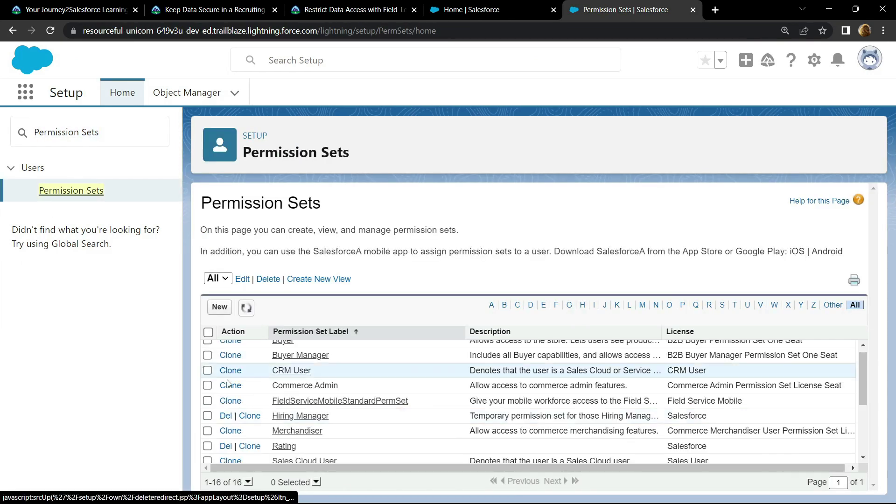
scroll(229, 383, down, 1)
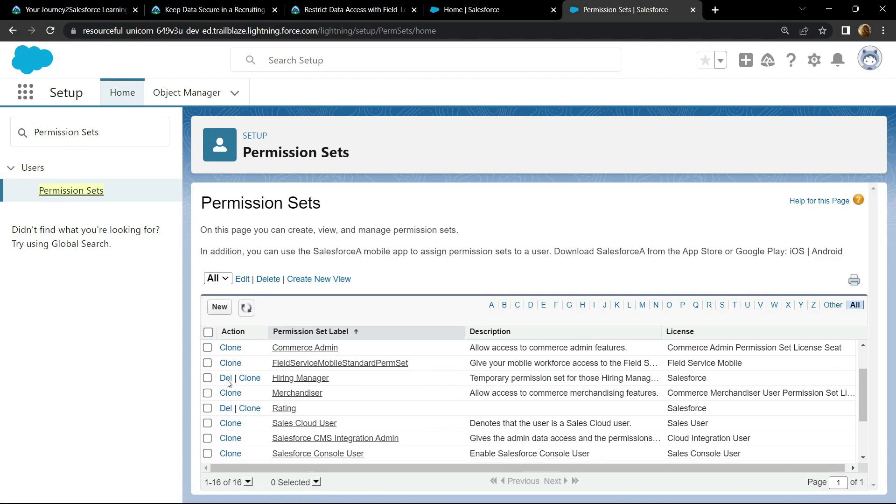
click(308, 379)
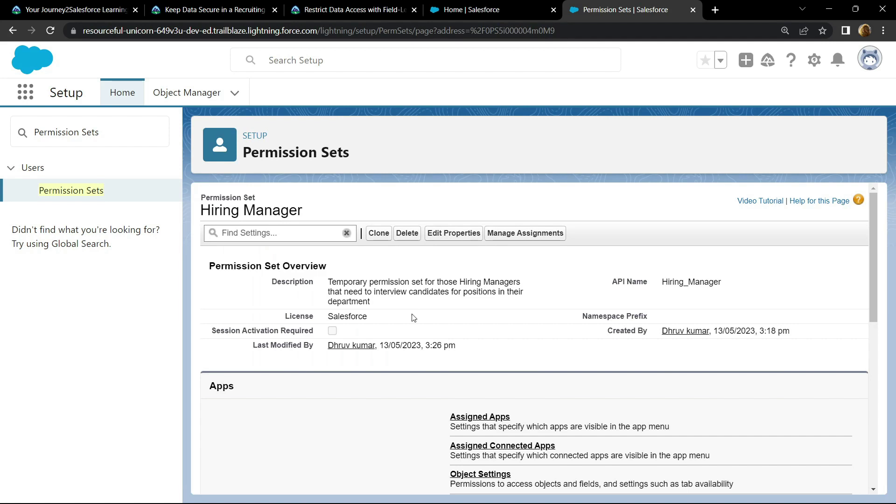
Open the Positions object settings within the Hiring Manager permission set
scroll(320, 419, down, 1)
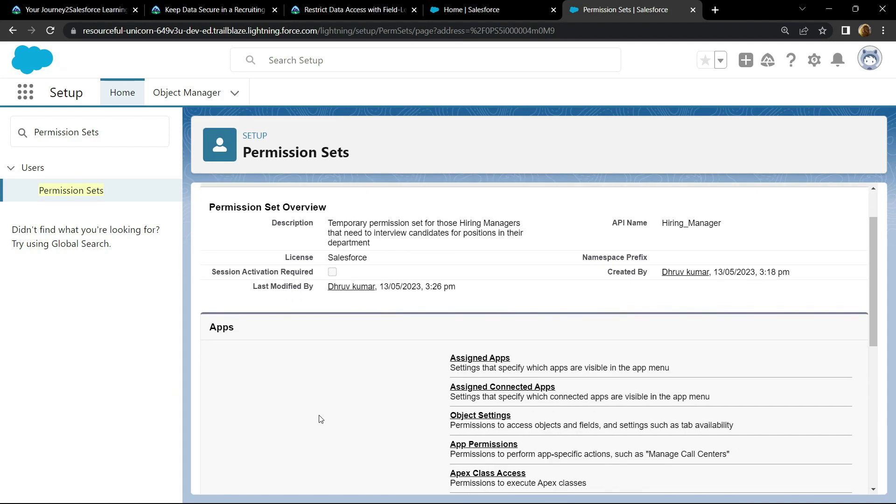
click(471, 415)
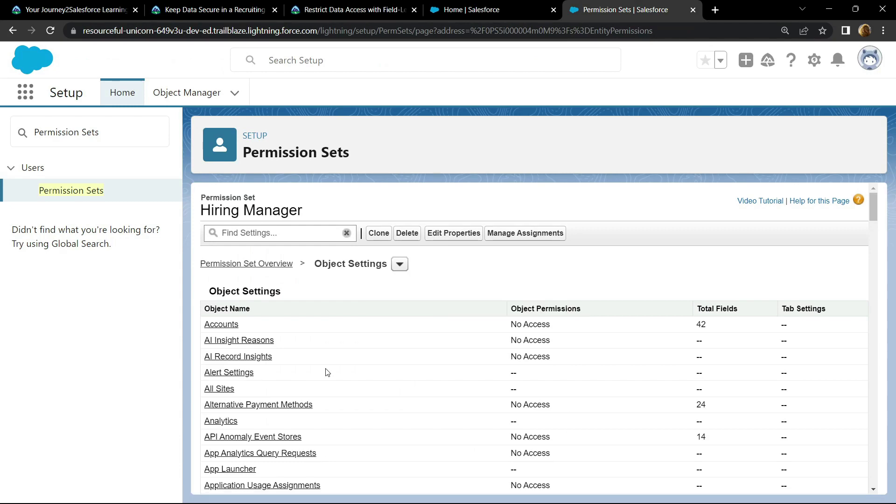
scroll(327, 371, down, 15)
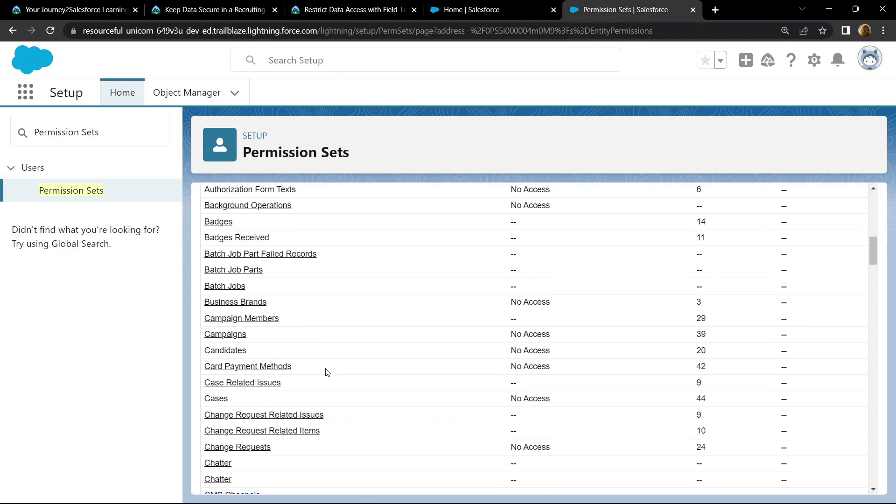
scroll(327, 372, down, 15)
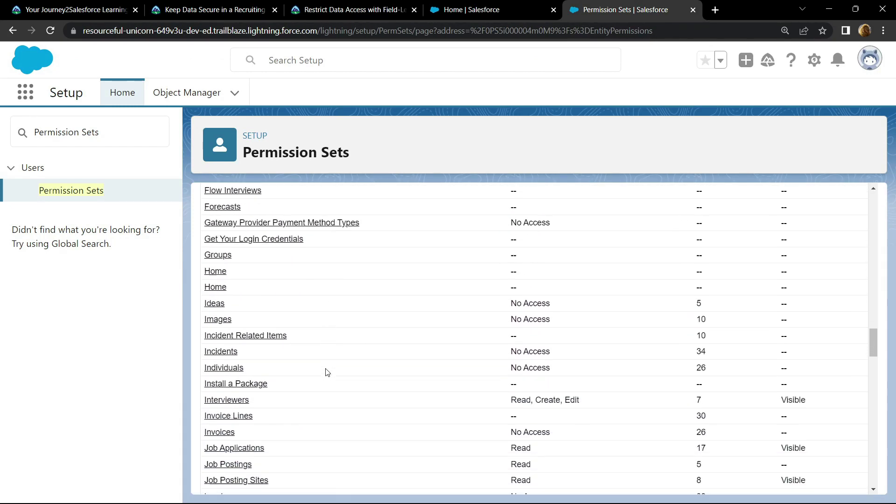
scroll(327, 372, down, 15)
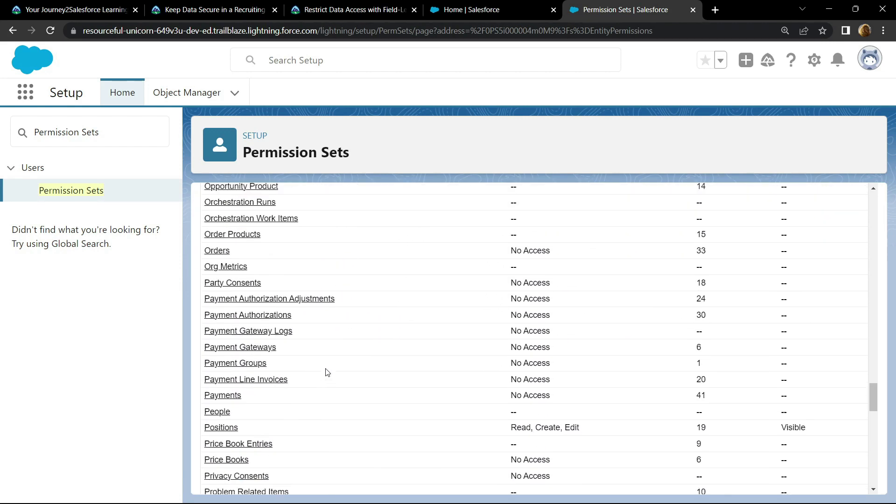
scroll(245, 327, down, 1)
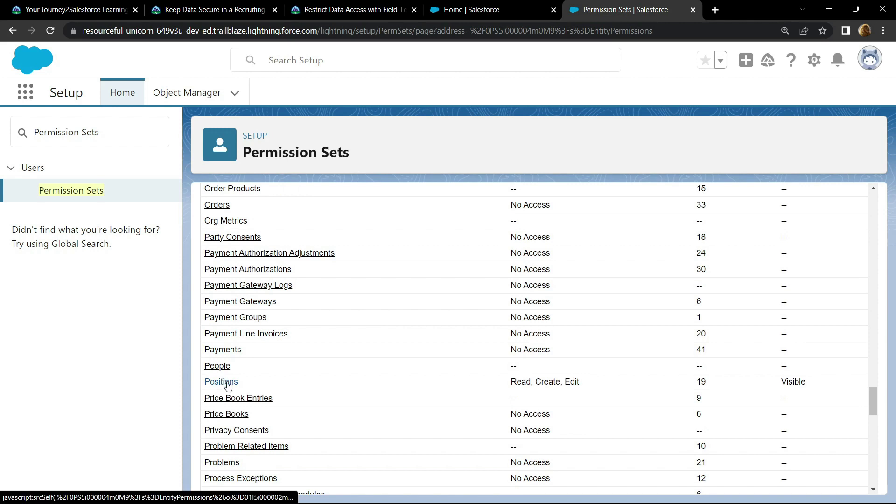
click(221, 382)
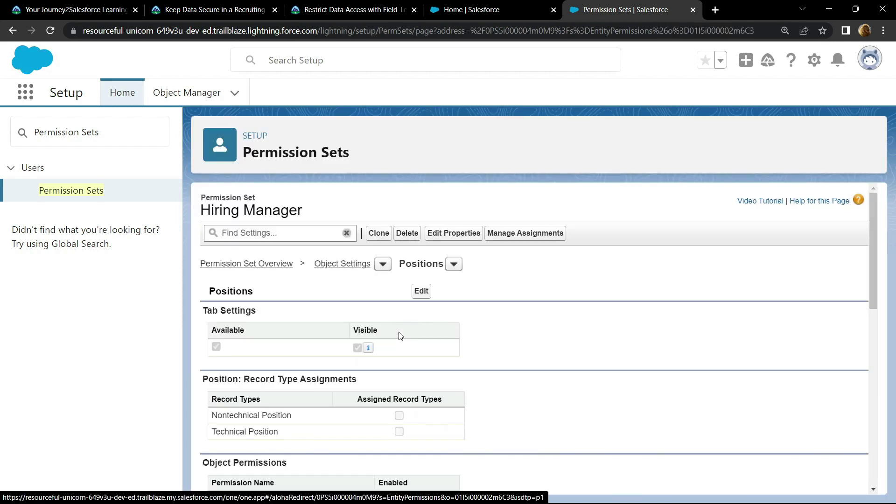
Grant read and edit access to the Salary Range field in the Positions field permissions and save
click(420, 292)
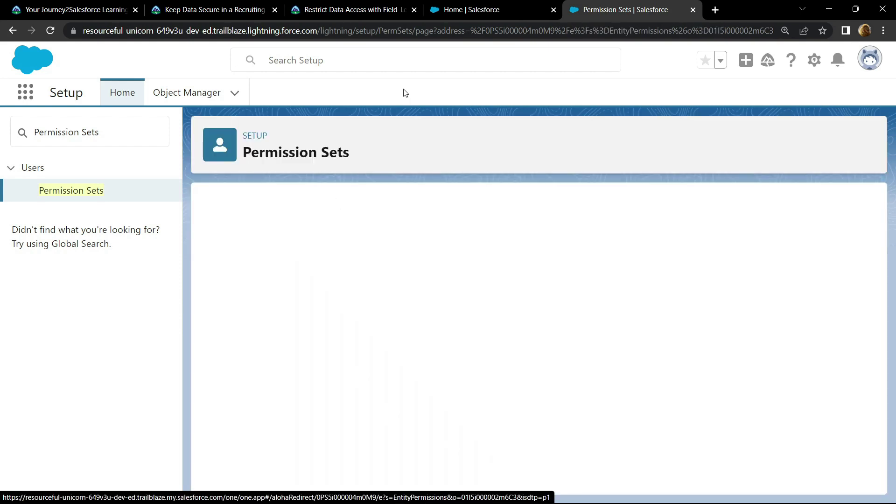
scroll(304, 301, down, 5)
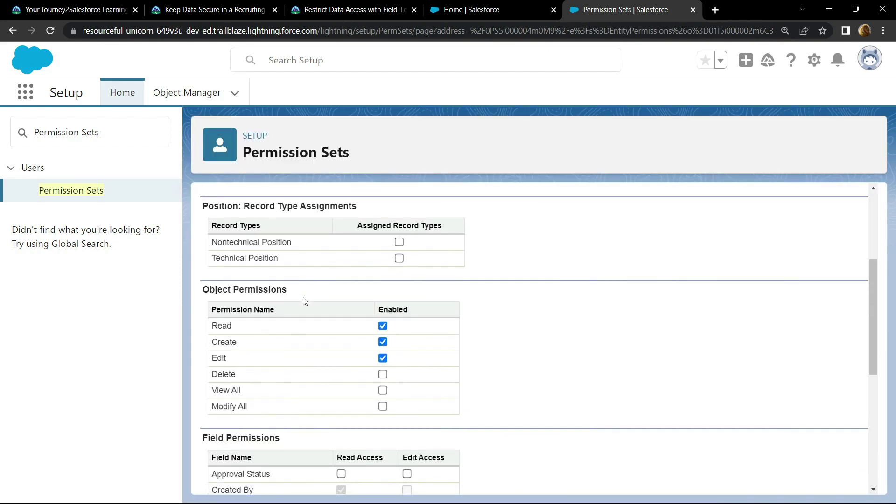
drag(289, 380, 200, 384)
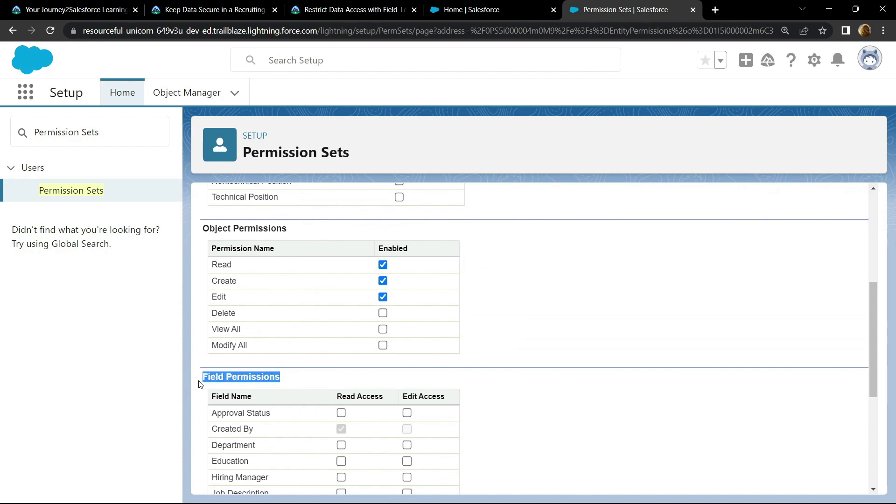
scroll(253, 428, down, 5)
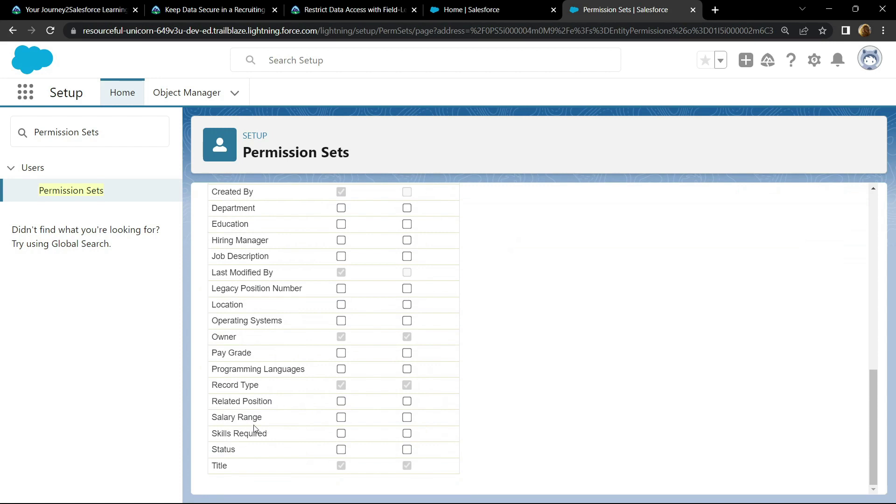
click(341, 420)
scroll(289, 410, up, 5)
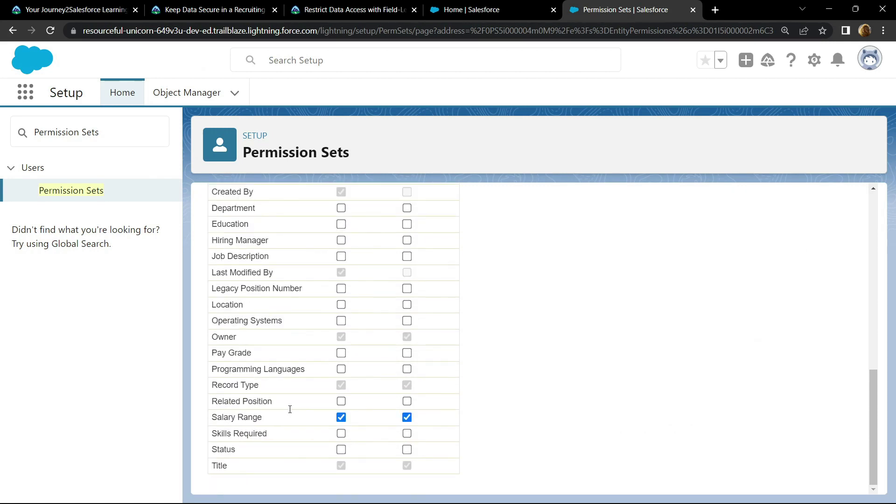
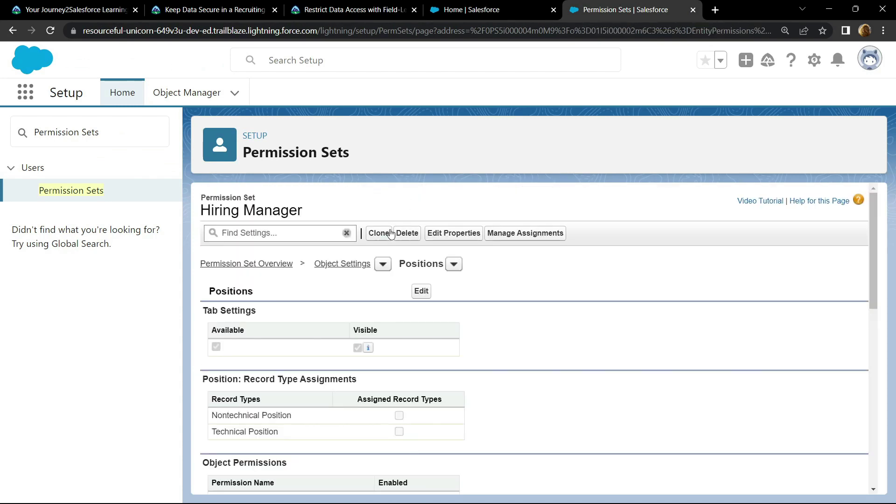
Search Setup for "share", open Sharing Settings and start editing the organization-wide defaults
triple_click(108, 131)
key(BackSpace)
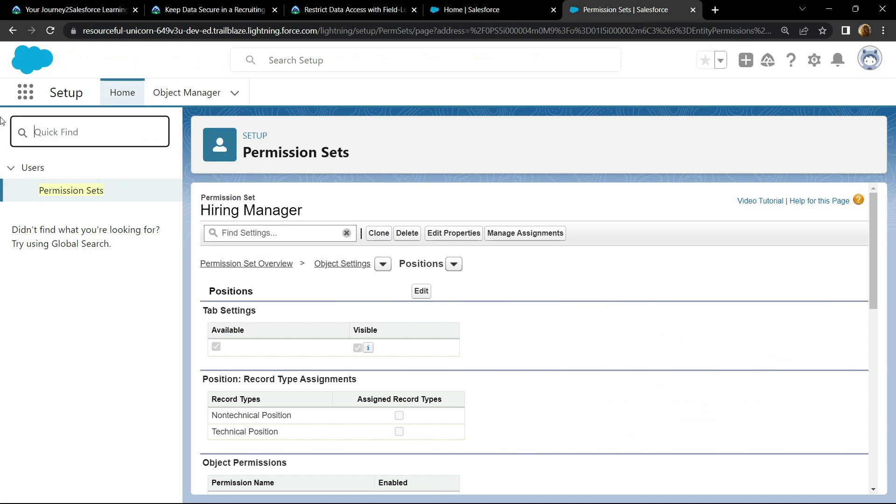
text(s)
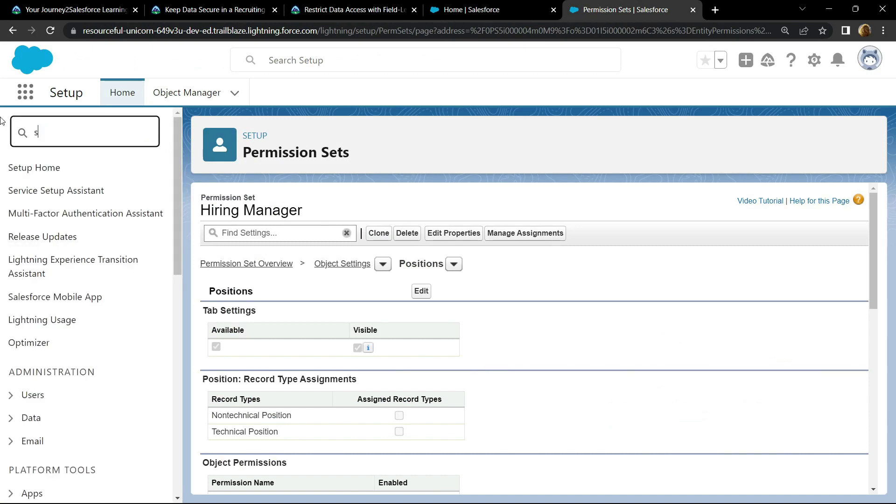
text(hare)
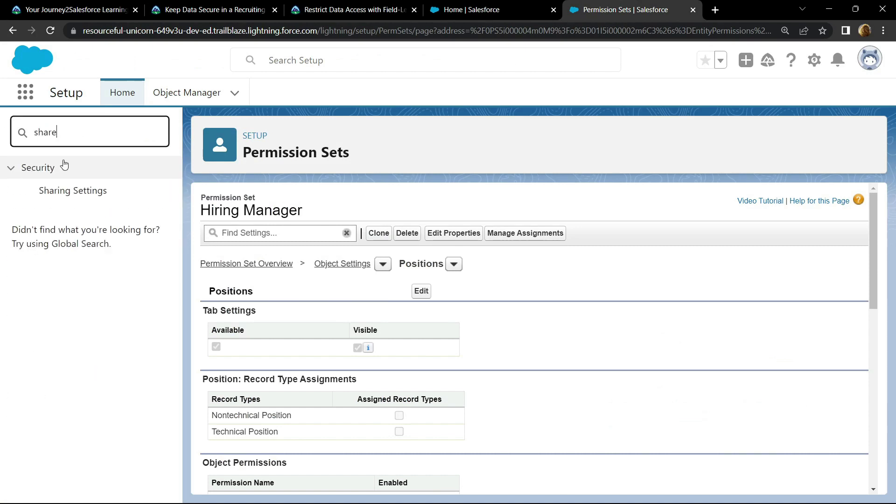
click(79, 195)
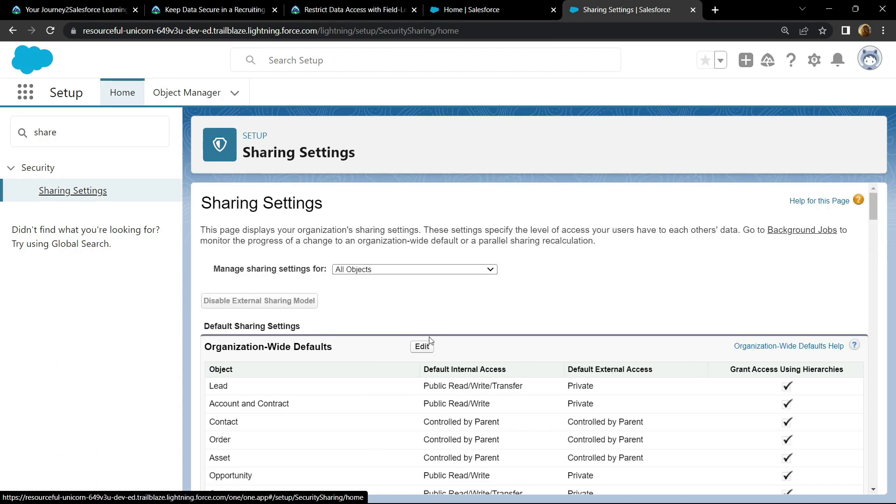
click(422, 346)
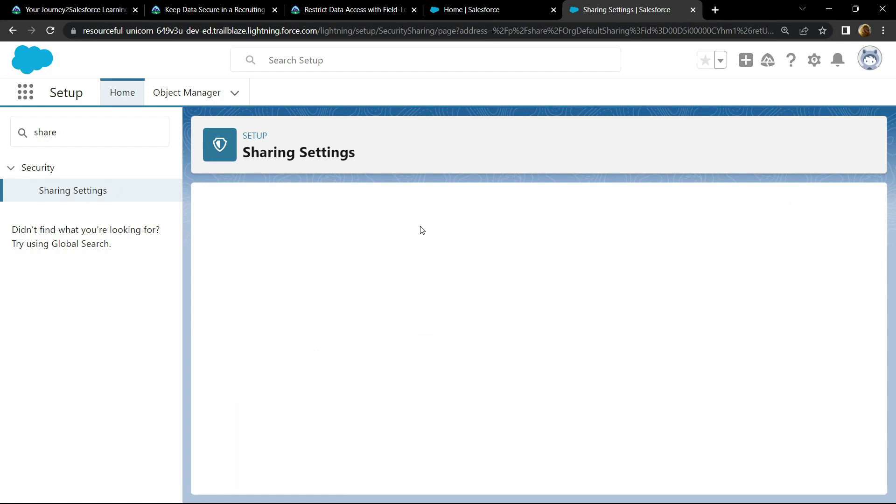
Check the Trailhead sharing instructions for the Candidate object and find "candidate" in the organization-wide defaults to check its internal access
click(396, 7)
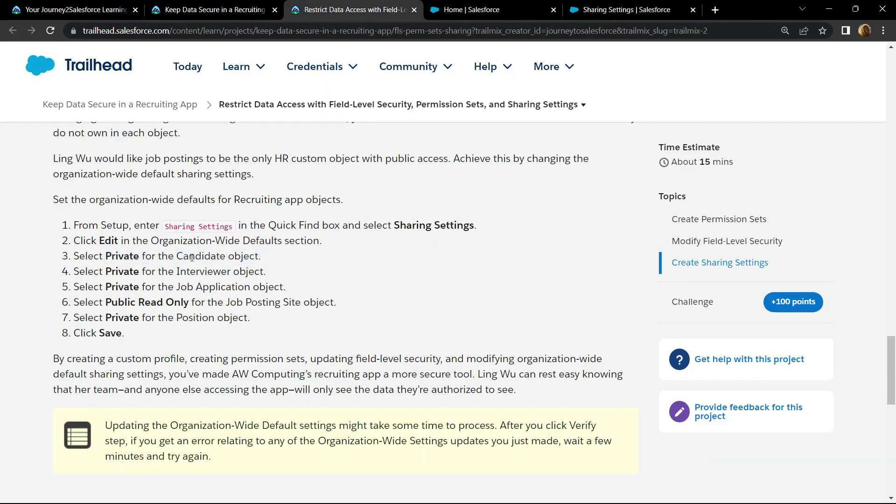
drag(178, 256, 216, 257)
click(589, 6)
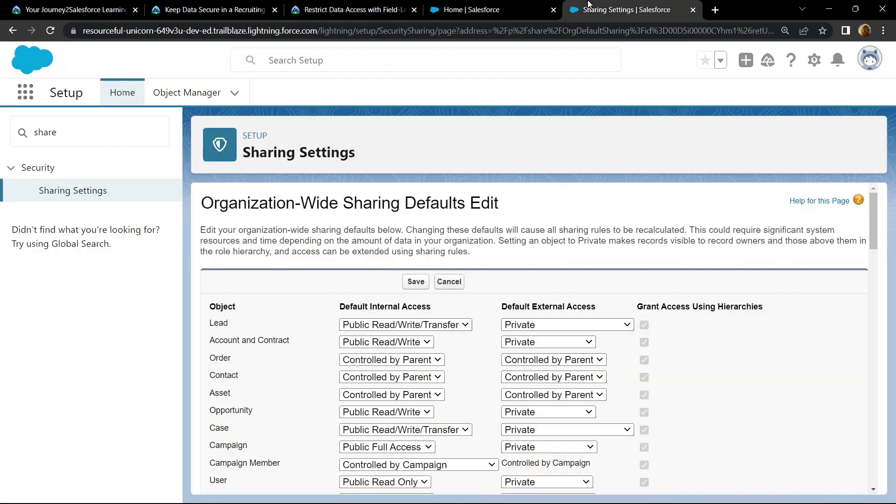
key(ctrl+f)
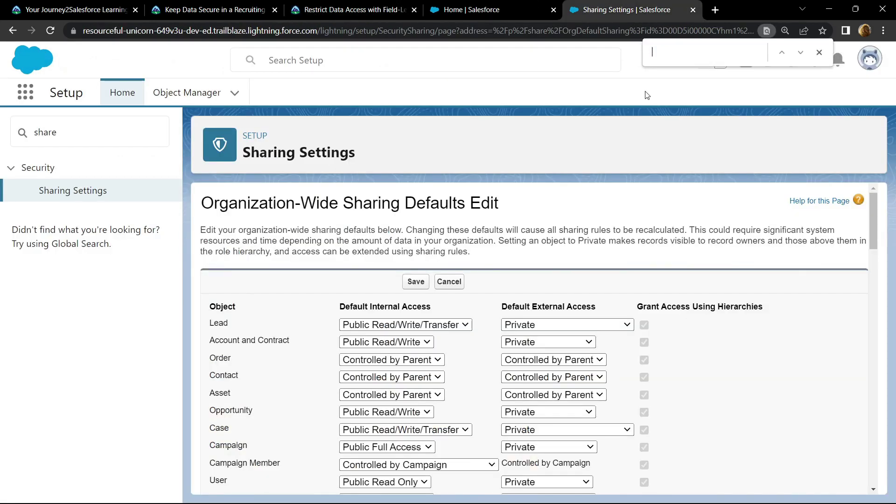
text(candidat)
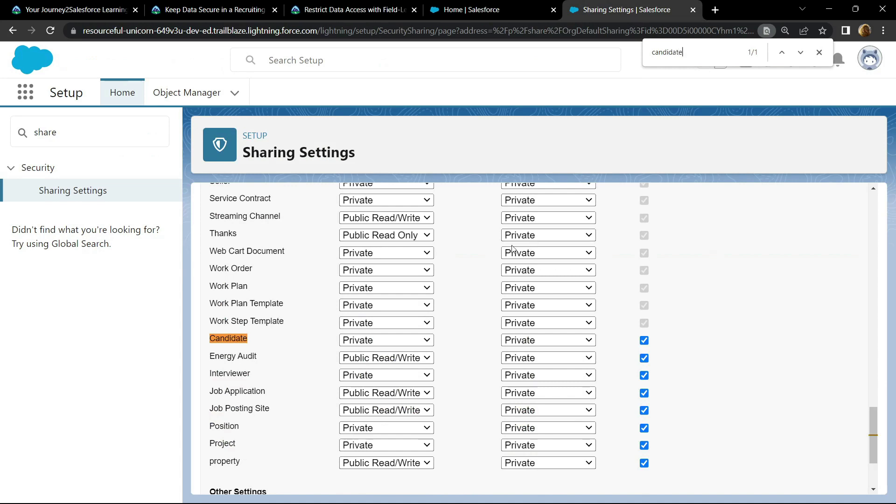
text(e)
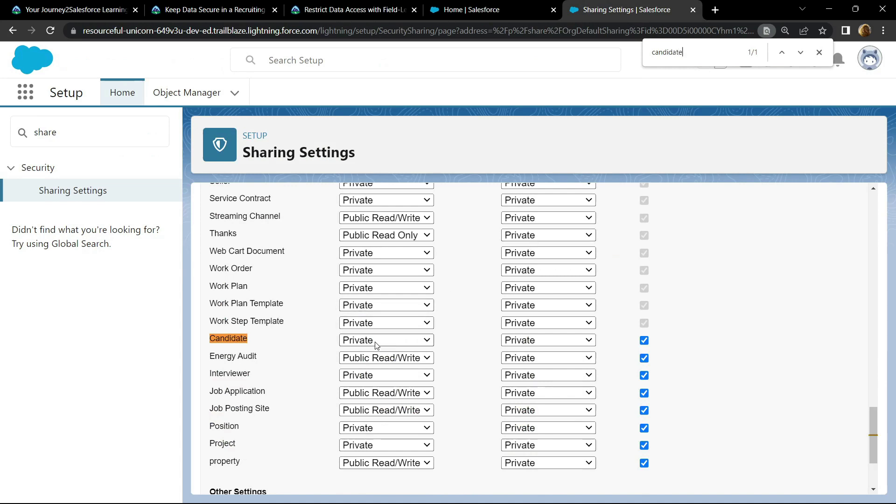
Find "interview" on the sharing defaults page and check the Interviewer object's default internal access
key(BackSpace)
key(BackSpace)
key(BackSpace)
key(BackSpace)
key(BackSpace)
key(BackSpace)
key(BackSpace)
key(BackSpace)
key(BackSpace)
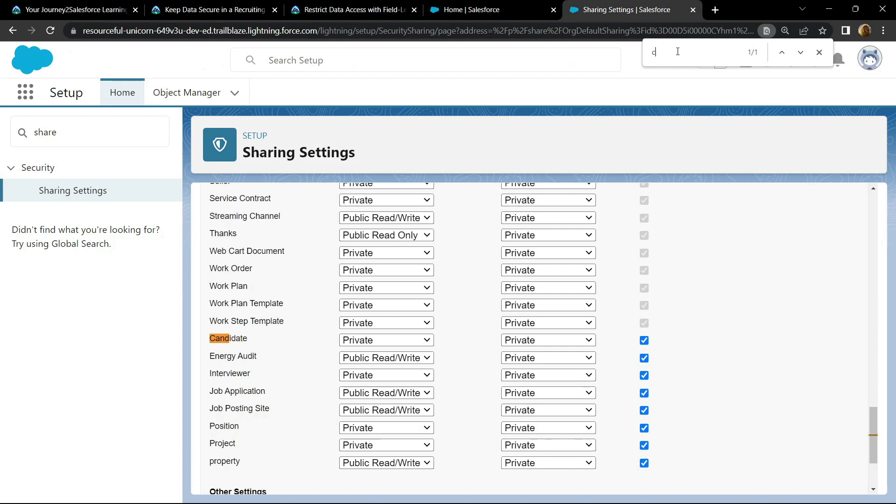
text(inter)
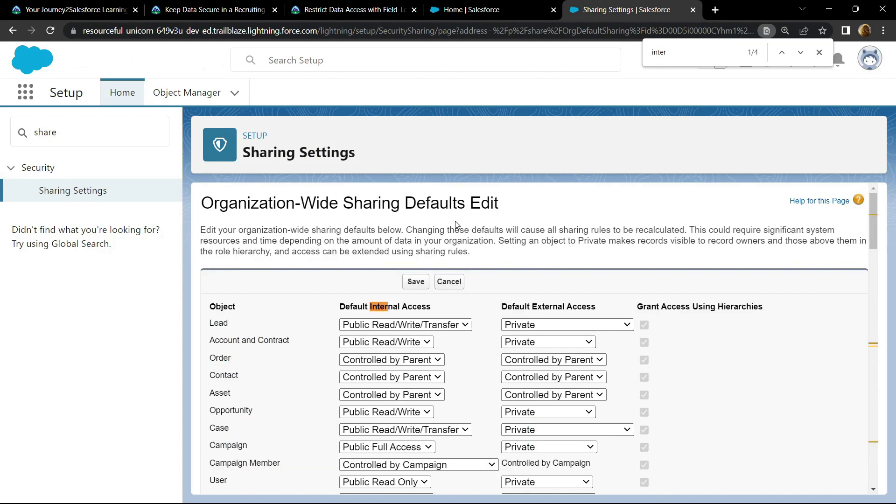
text(view)
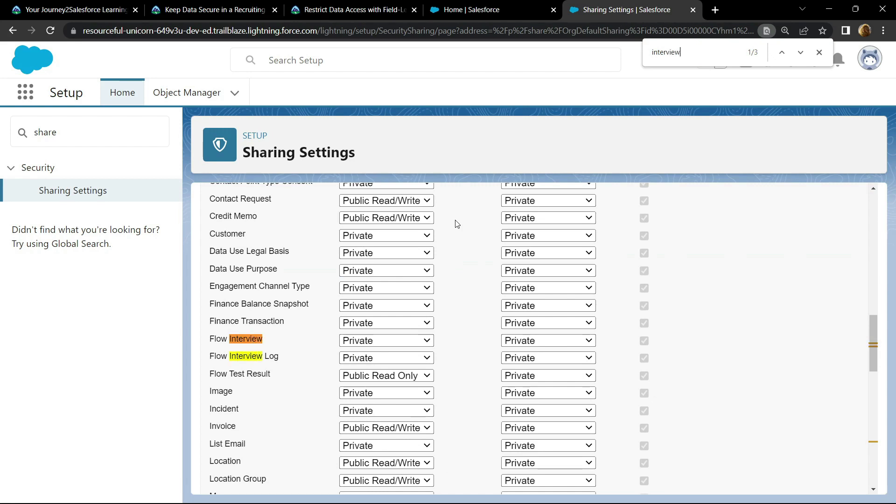
scroll(296, 328, down, 12)
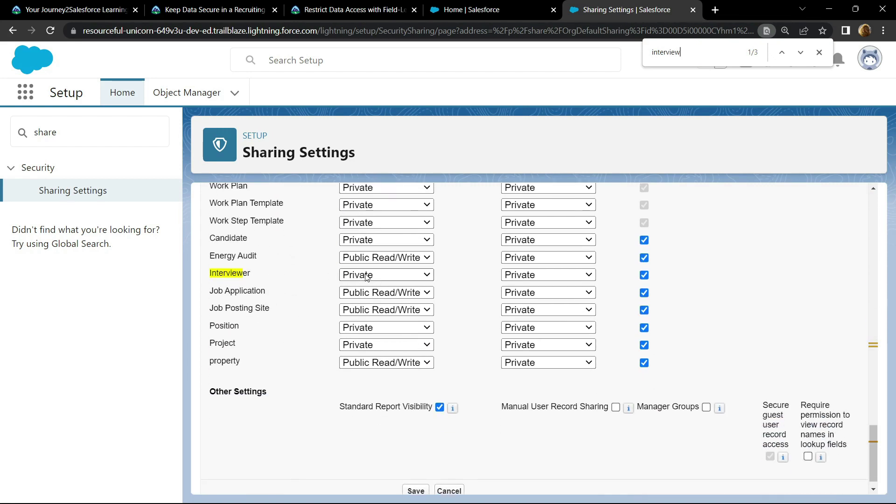
Copy "Job Application" from the Trailhead instructions, find it in the sharing defaults and set its default internal access to Private
click(376, 6)
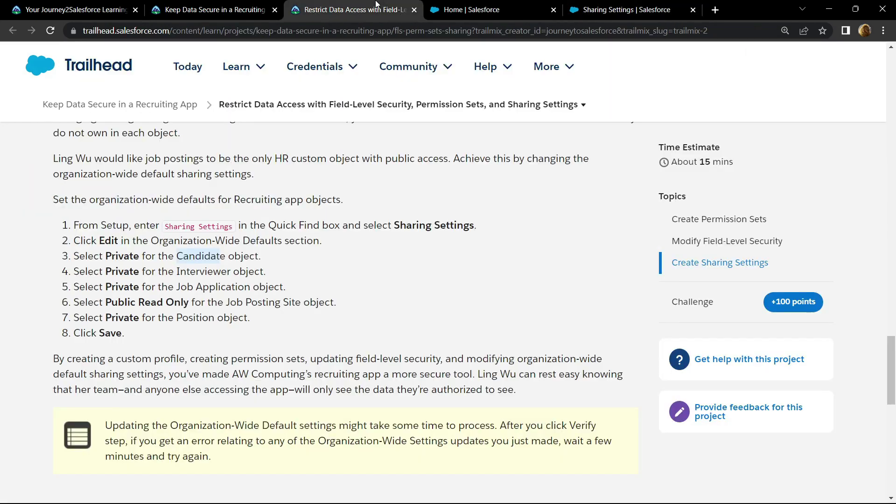
scroll(129, 316, down, 1)
drag(177, 268, 250, 268)
key(ctrl+c)
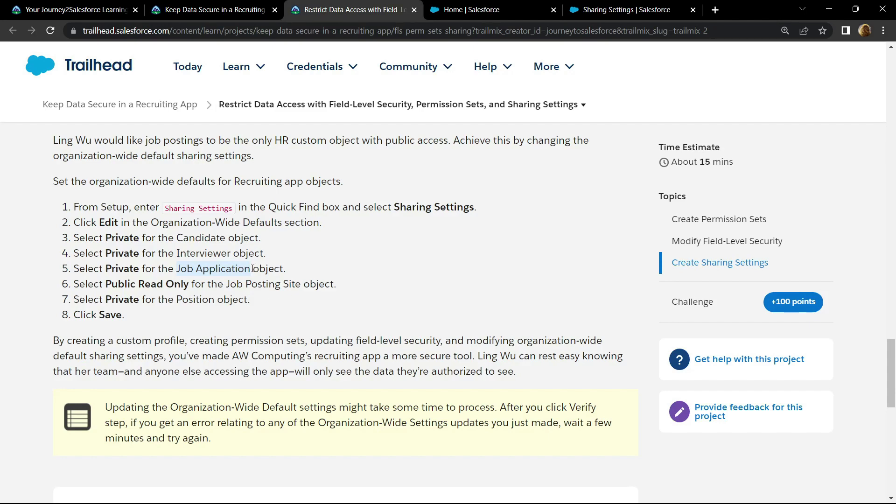
click(607, 7)
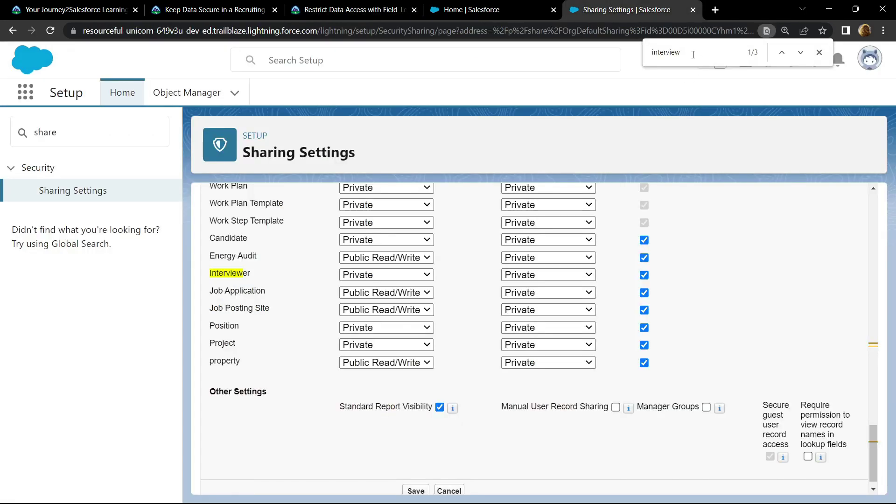
key(ctrl+a)
key(ctrl+v)
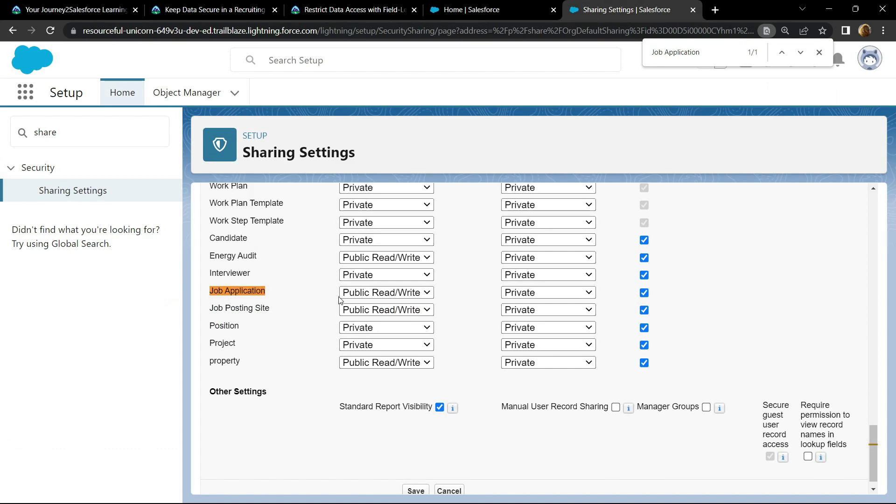
click(359, 294)
click(361, 304)
Copy the Job Posting Site object name from the Trailhead instructions, find it in the sharing defaults and set its default internal access to Public Read Only
click(359, 6)
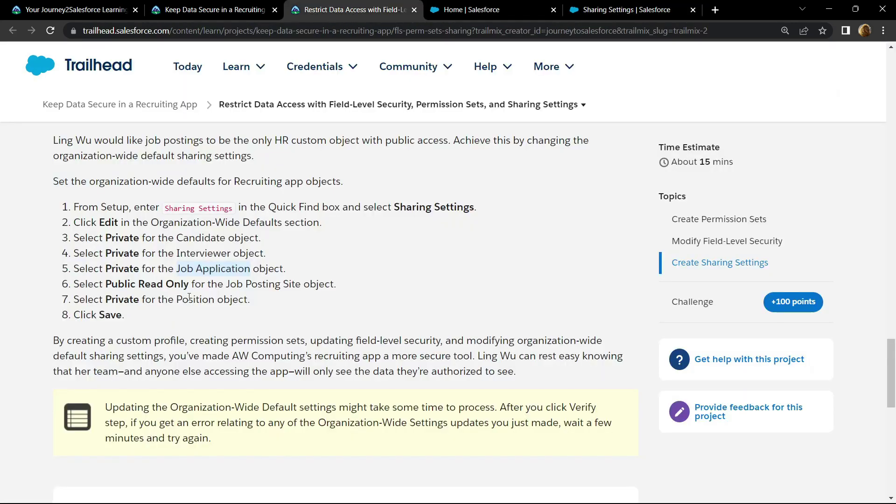
drag(226, 284, 297, 284)
key(ctrl+c)
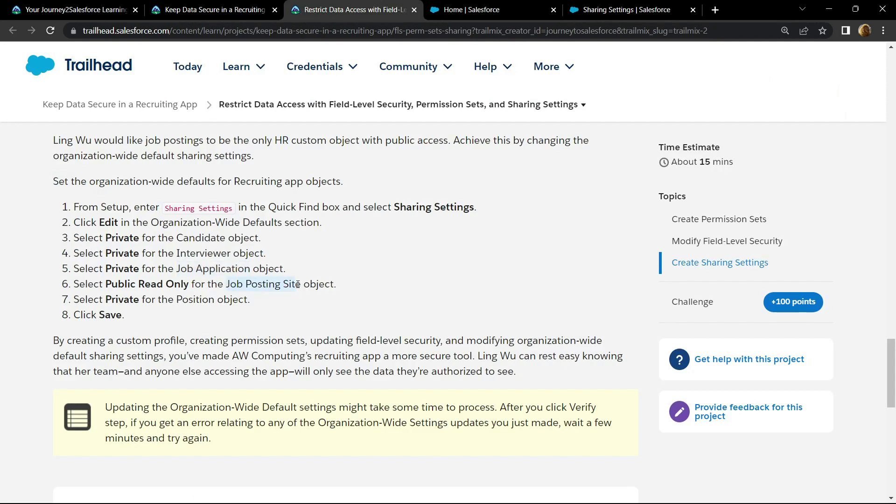
click(625, 10)
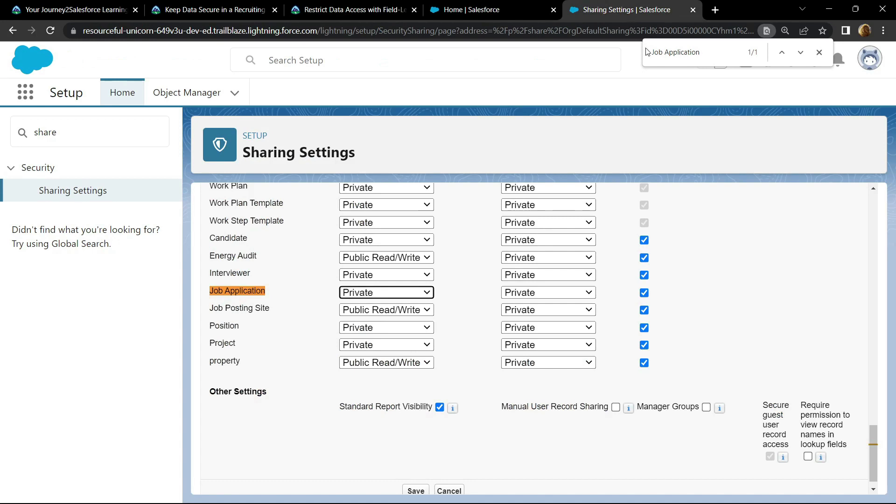
click(674, 54)
key(ctrl+a)
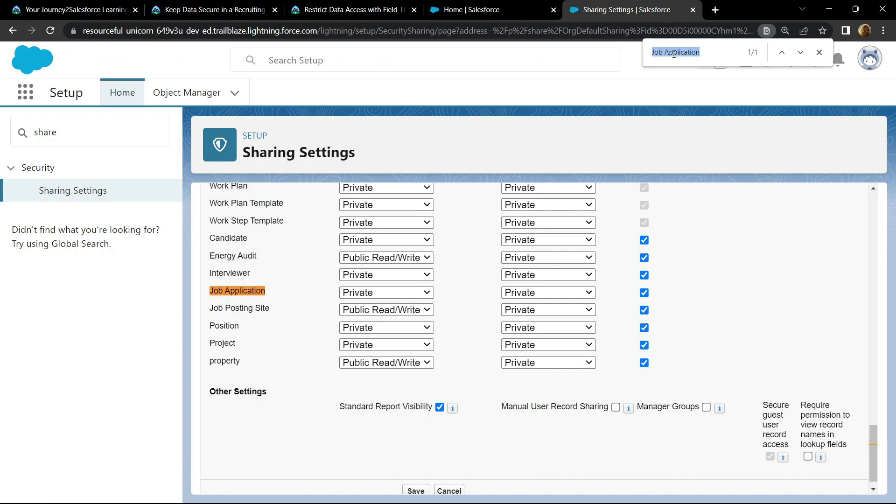
key(ctrl+v)
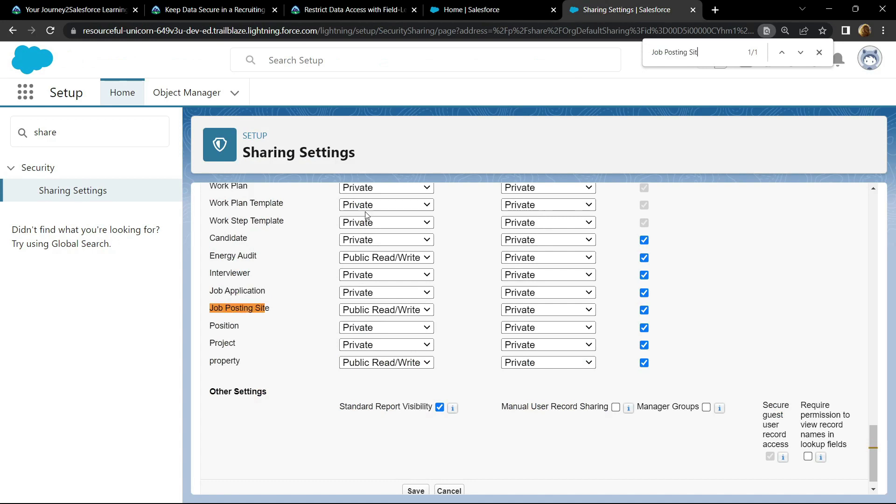
click(353, 314)
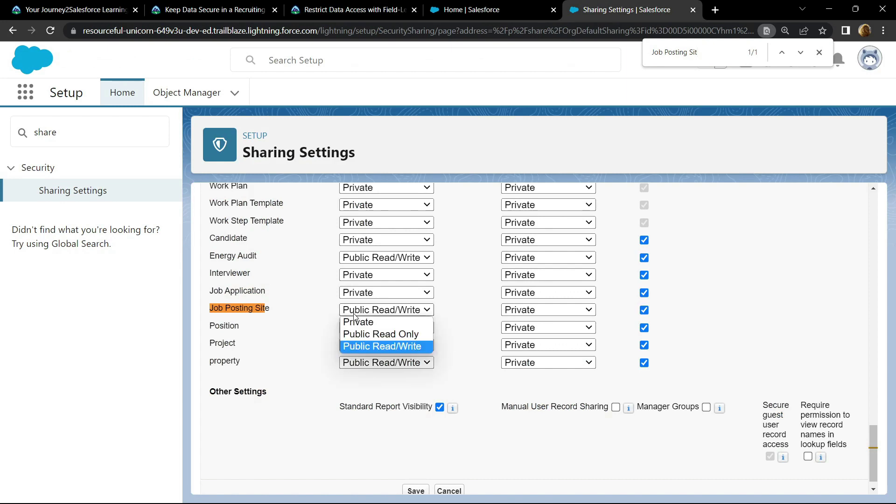
click(382, 335)
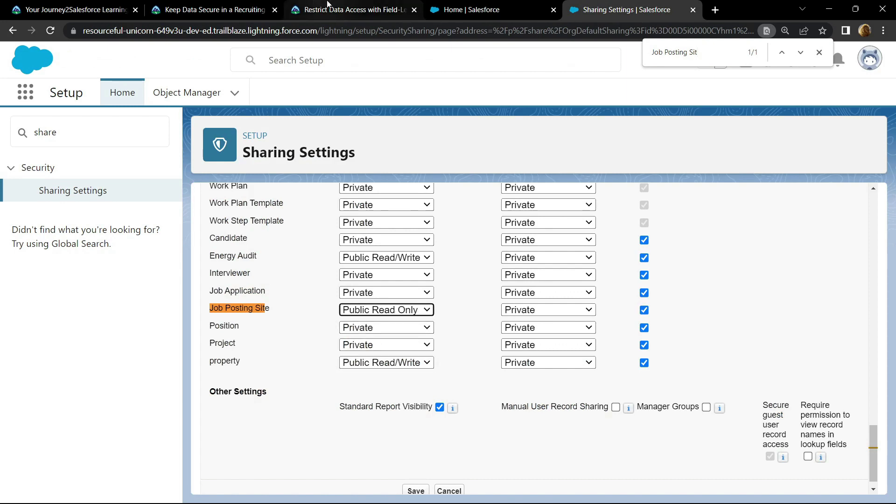
Copy "Position" from the Trailhead instructions, find it in the sharing defaults to check its internal access, and save the organization-wide defaults
click(352, 9)
drag(177, 263, 213, 265)
key(ctrl+c)
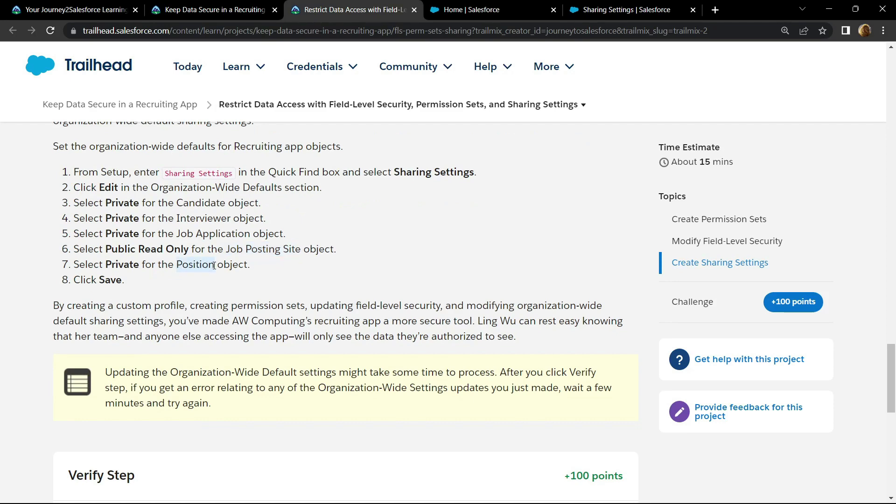
click(625, 9)
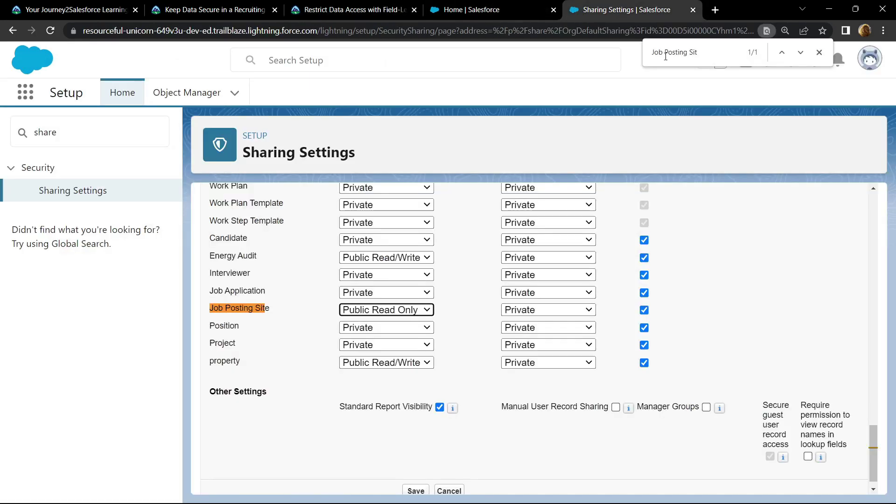
triple_click(694, 53)
key(ctrl+v)
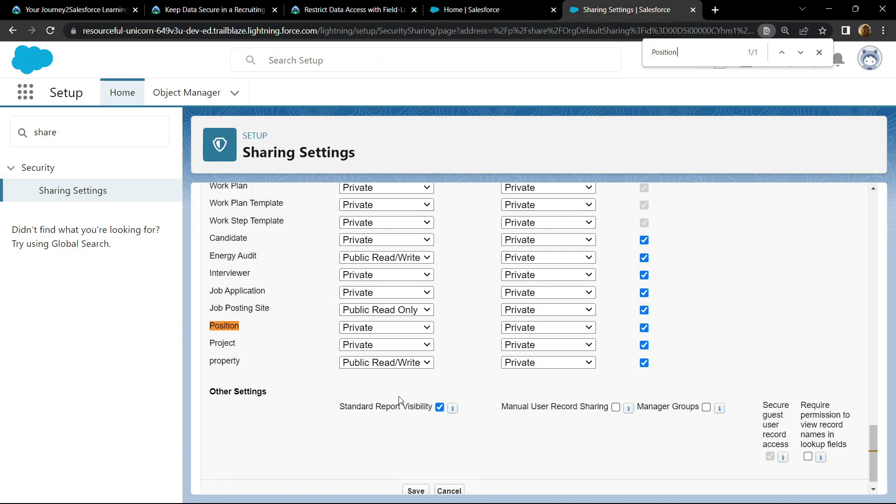
scroll(400, 400, down, 1)
click(412, 475)
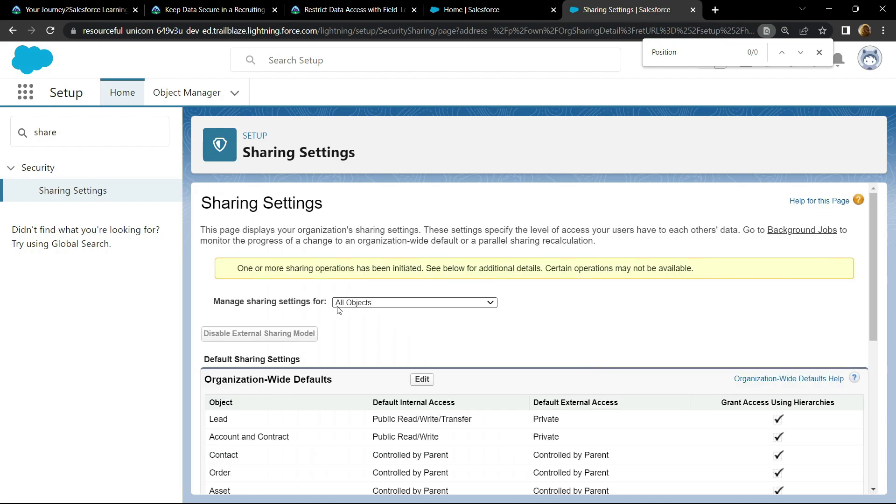
Return to the Trailhead unit and verify the step to complete the Keep Data Secure in a Recruiting App project
click(345, 6)
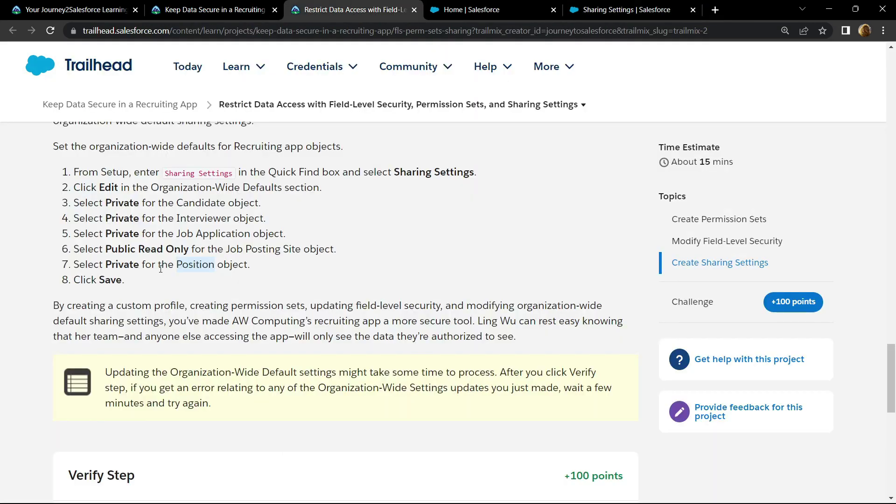
scroll(156, 294, down, 8)
click(156, 295)
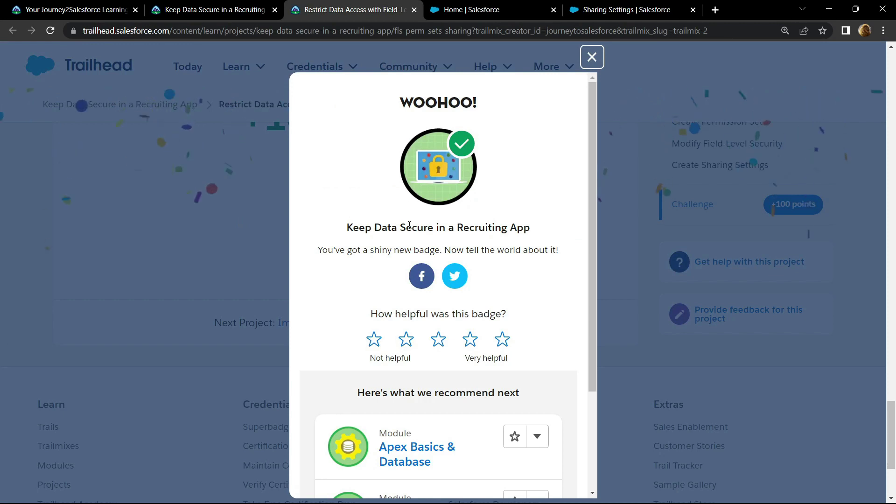
drag(347, 231, 536, 234)
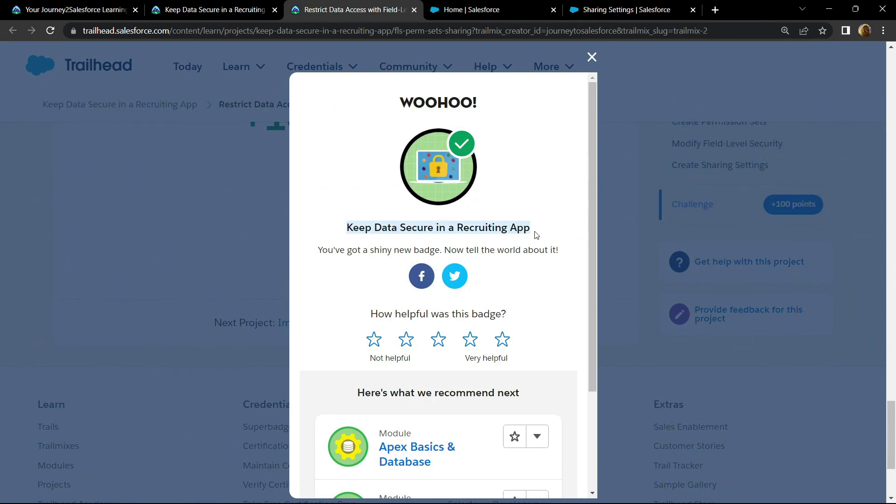